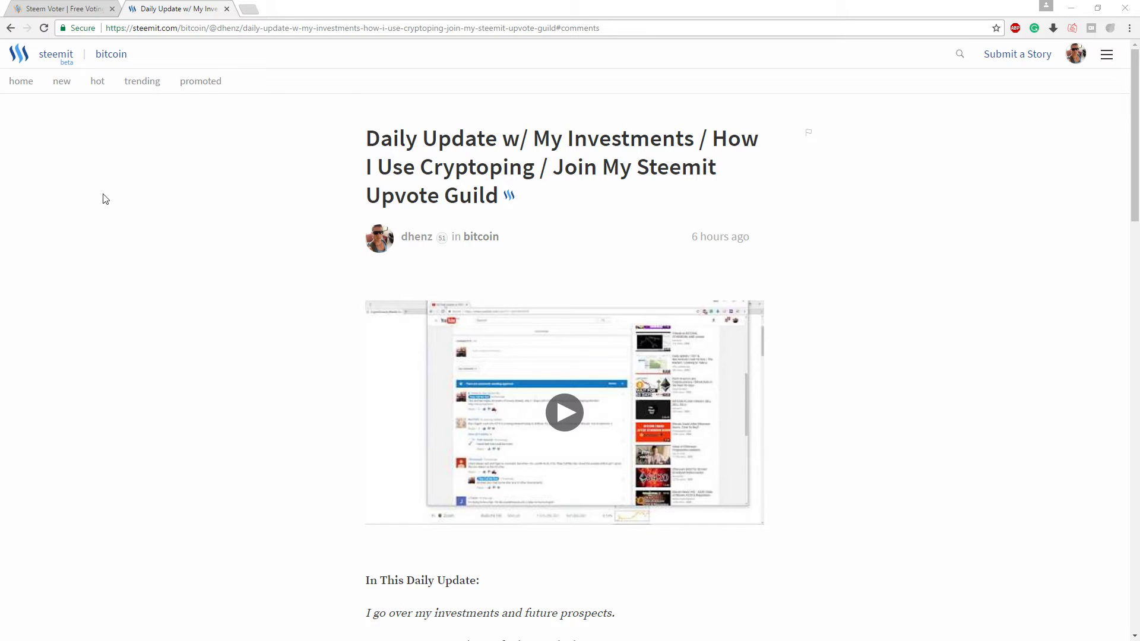
pyautogui.scroll(-4, 146, 332)
pyautogui.scroll(-5, 147, 332)
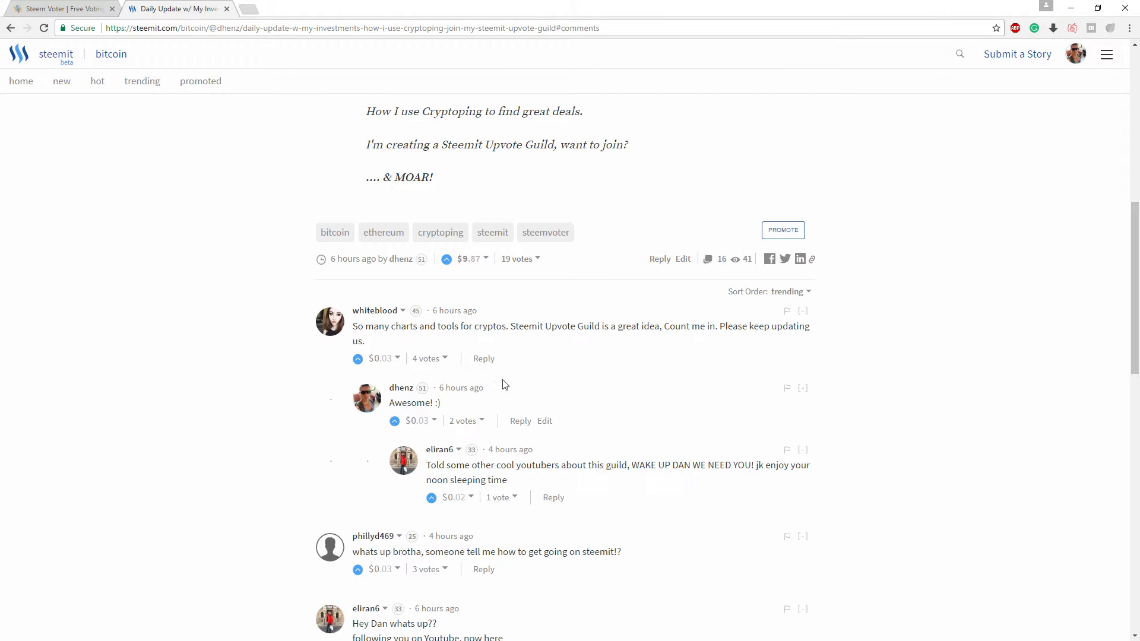
pyautogui.scroll(-2, 342, 444)
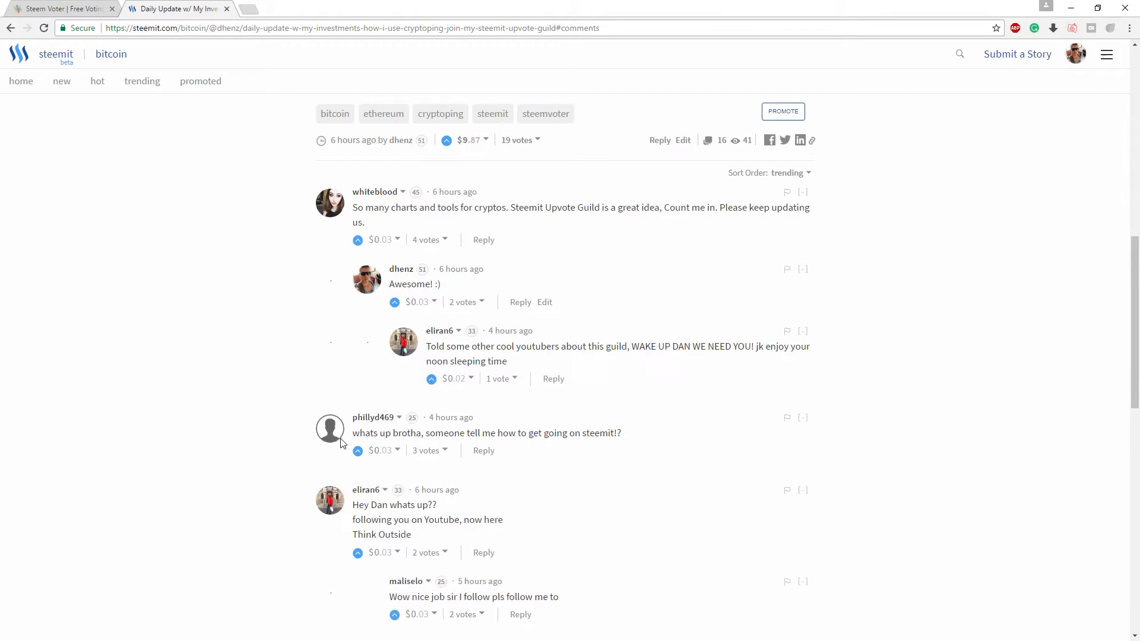
pyautogui.scroll(1, 299, 410)
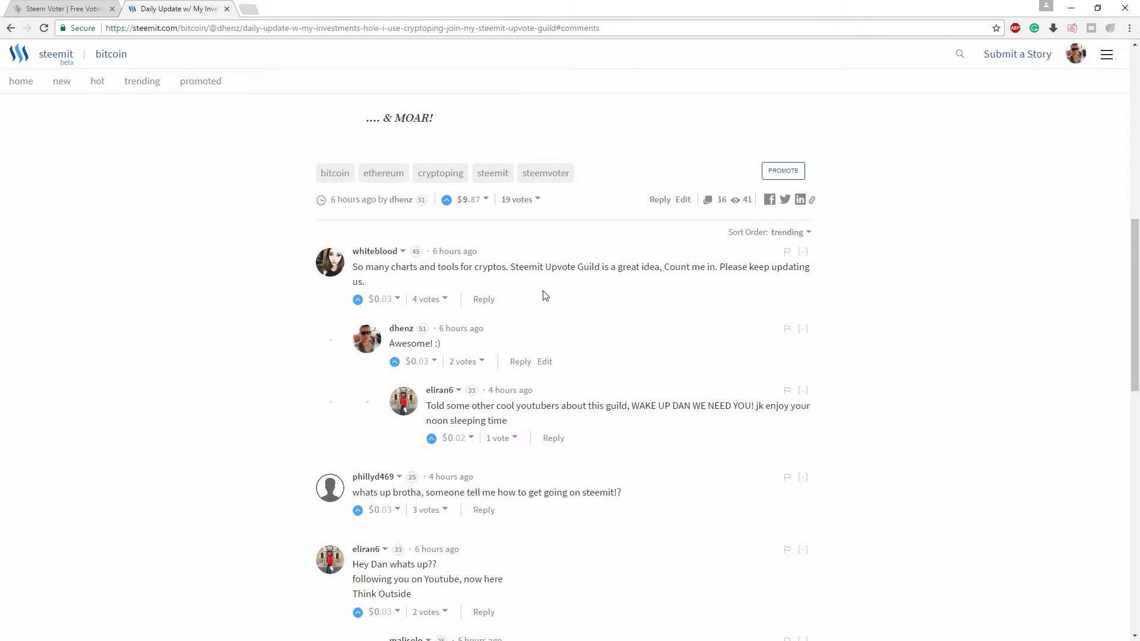
pyautogui.moveTo(349, 256); pyautogui.dragTo(396, 253)
pyautogui.click(250, 221)
pyautogui.rightClick(394, 254)
pyautogui.click(237, 272)
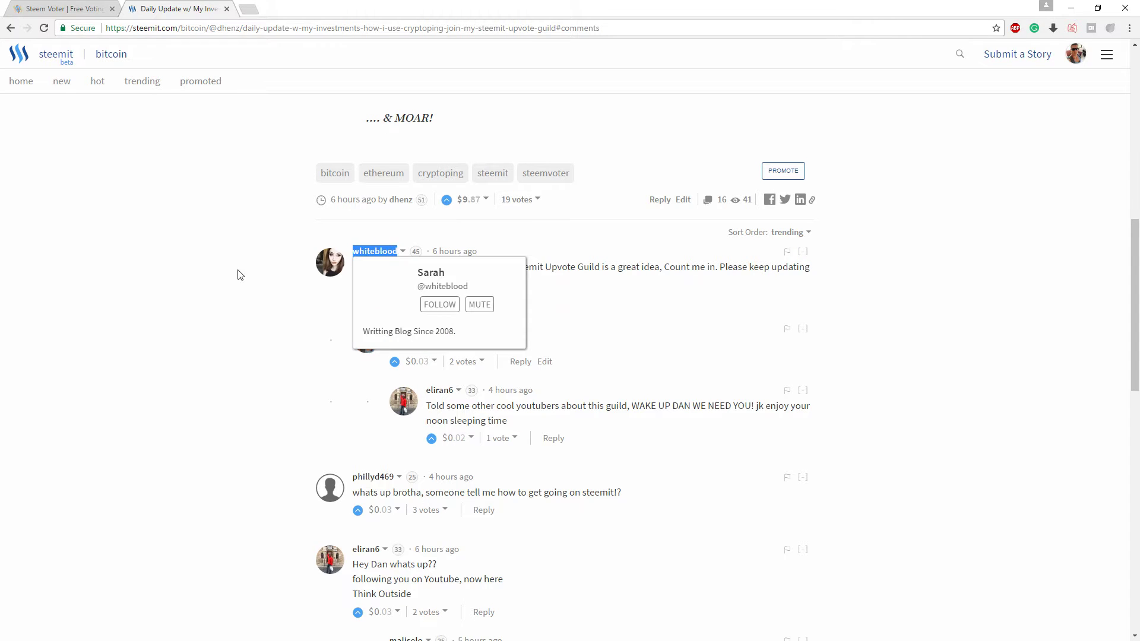
pyautogui.scroll(10, 229, 344)
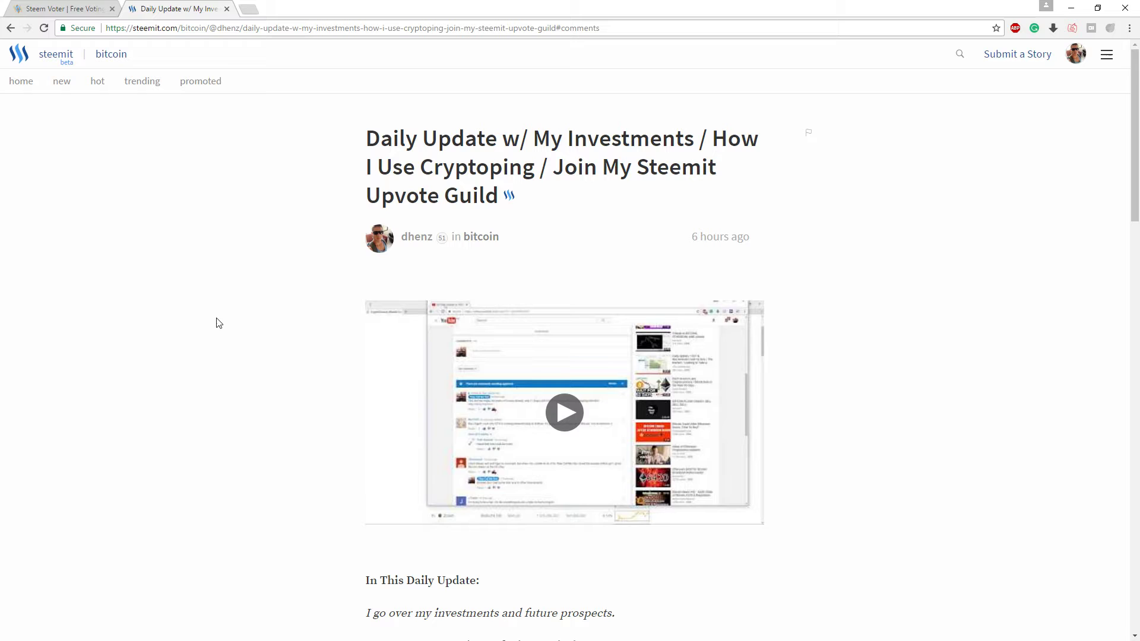
# Step: In Steem Voter, open the add-account form and dismiss it without adding an account
pyautogui.click(74, 9)
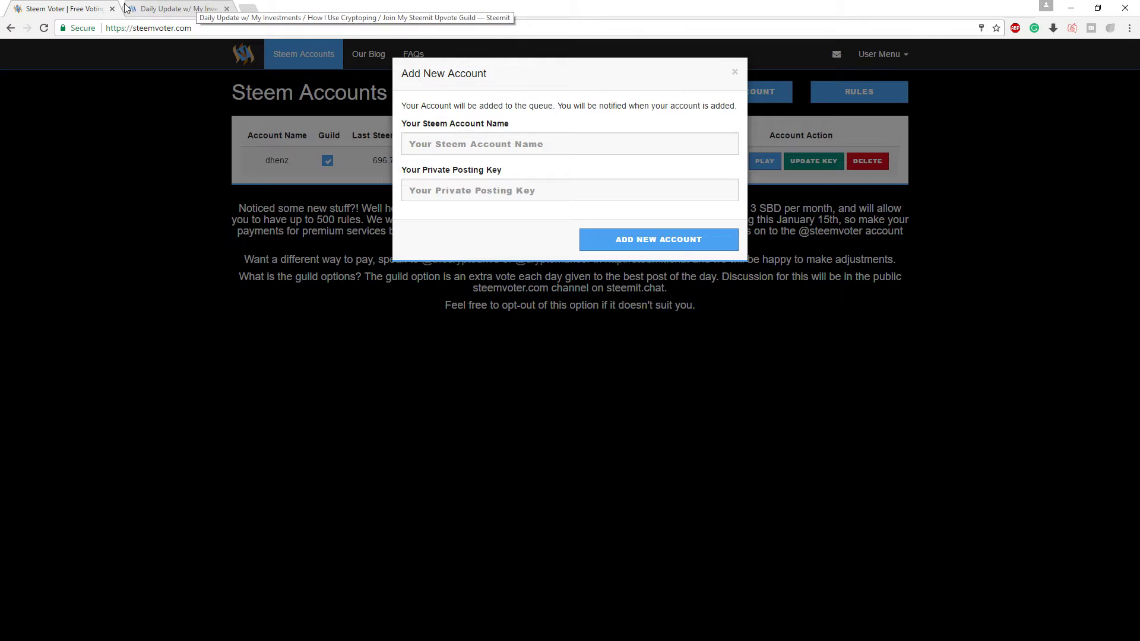
pyautogui.click(171, 206)
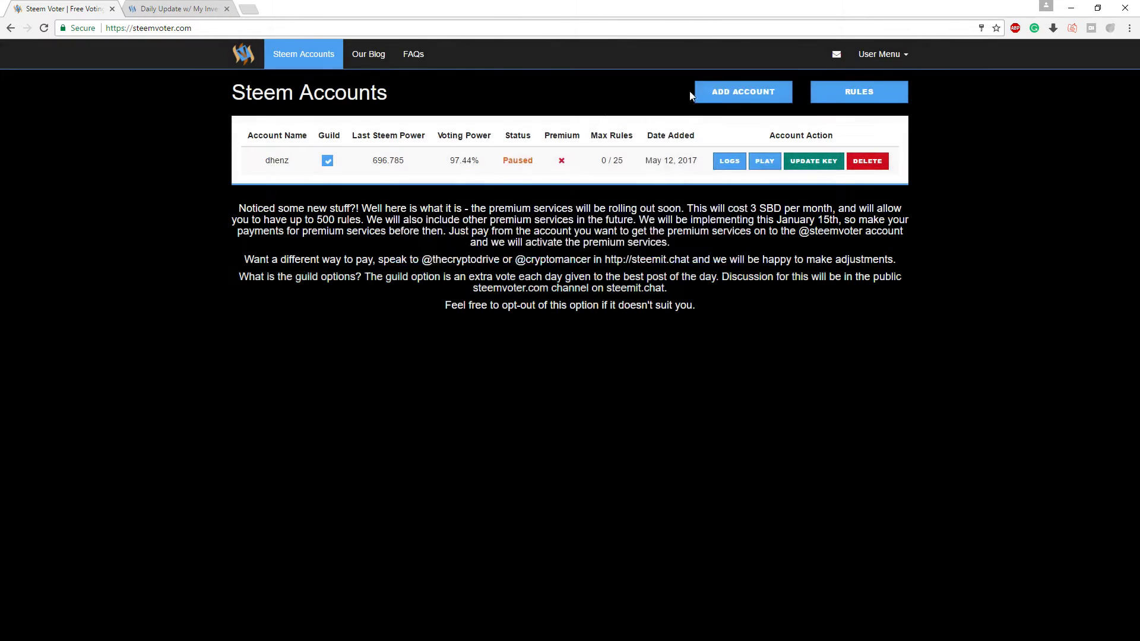
pyautogui.click(764, 93)
pyautogui.click(502, 144)
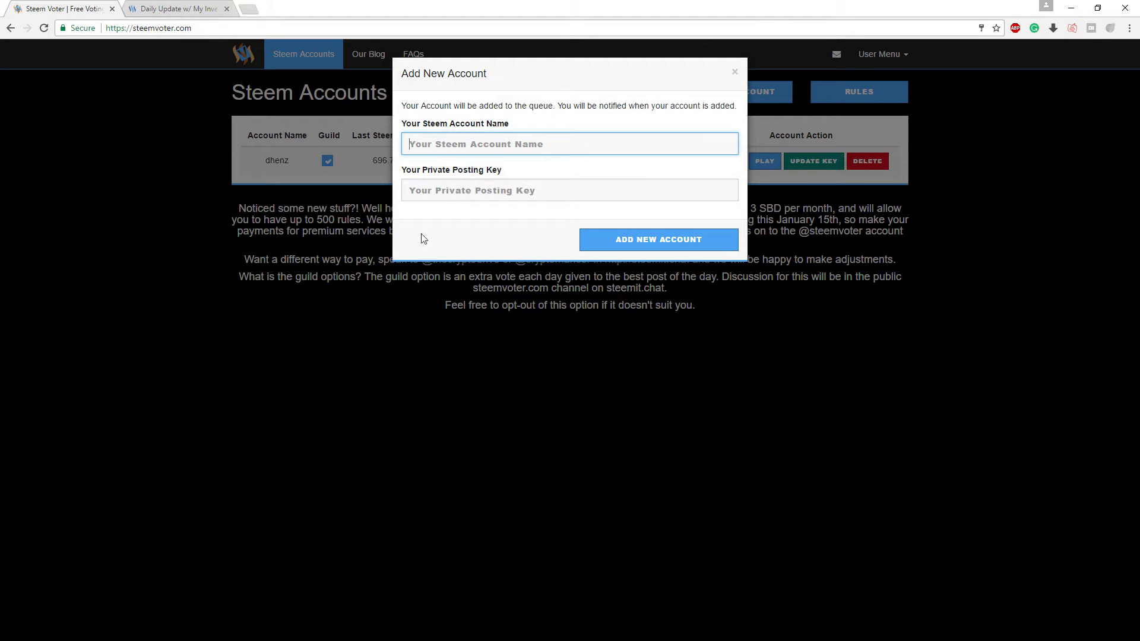
pyautogui.click(334, 358)
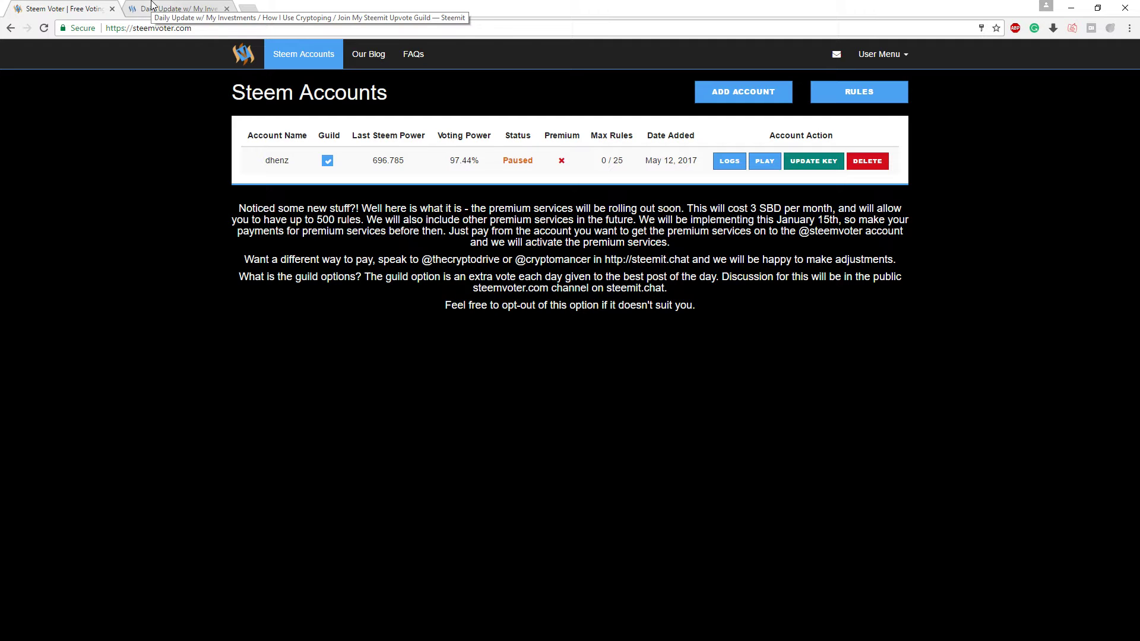
# Step: Close the extra dhenz wallet window and return to the Steem Voter accounts page
pyautogui.click(151, 6)
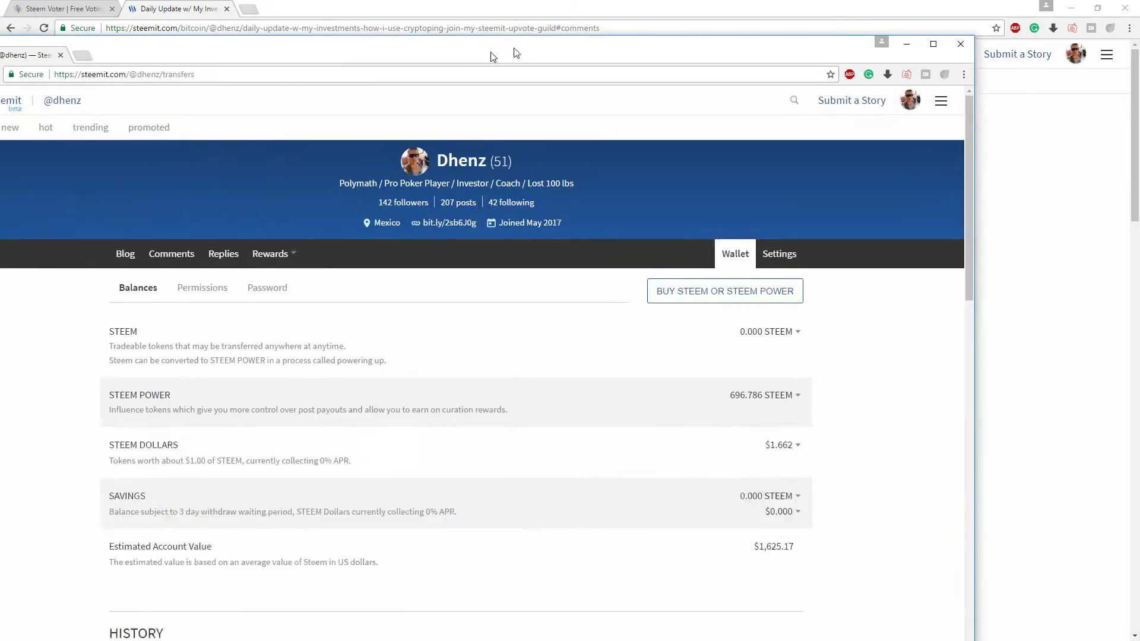
pyautogui.moveTo(516, 51); pyautogui.dragTo(558, 43)
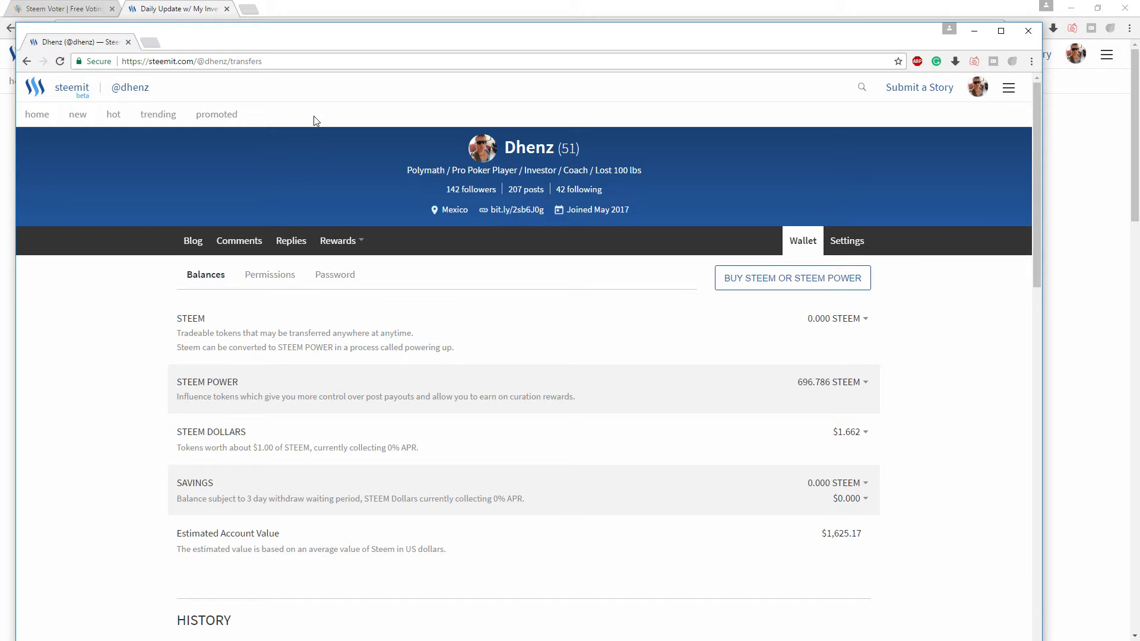
pyautogui.hotkey('ctrl', 'w')
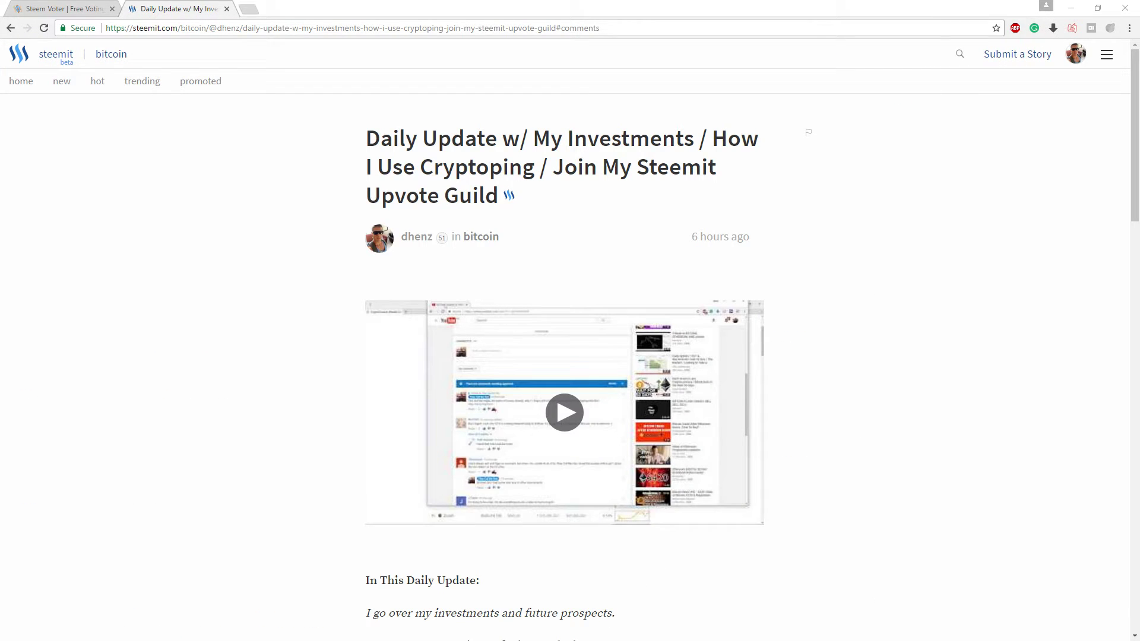
pyautogui.click(104, 8)
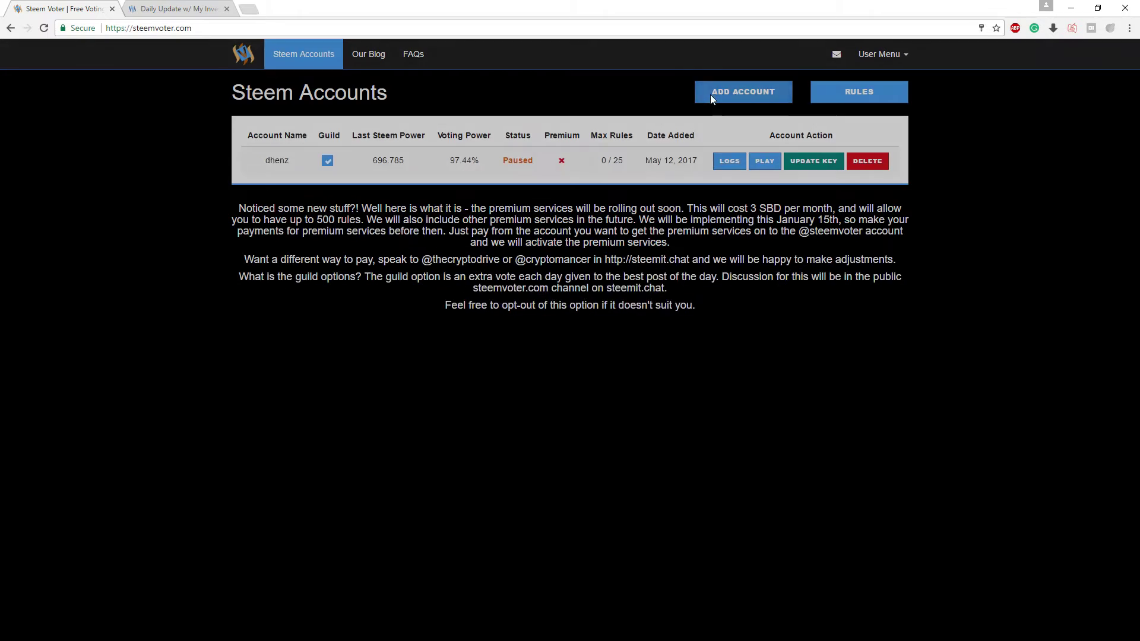
# Step: Open the Add New Account form and dismiss it unused, leaving dhenz Paused with 0/25 rules
pyautogui.click(711, 99)
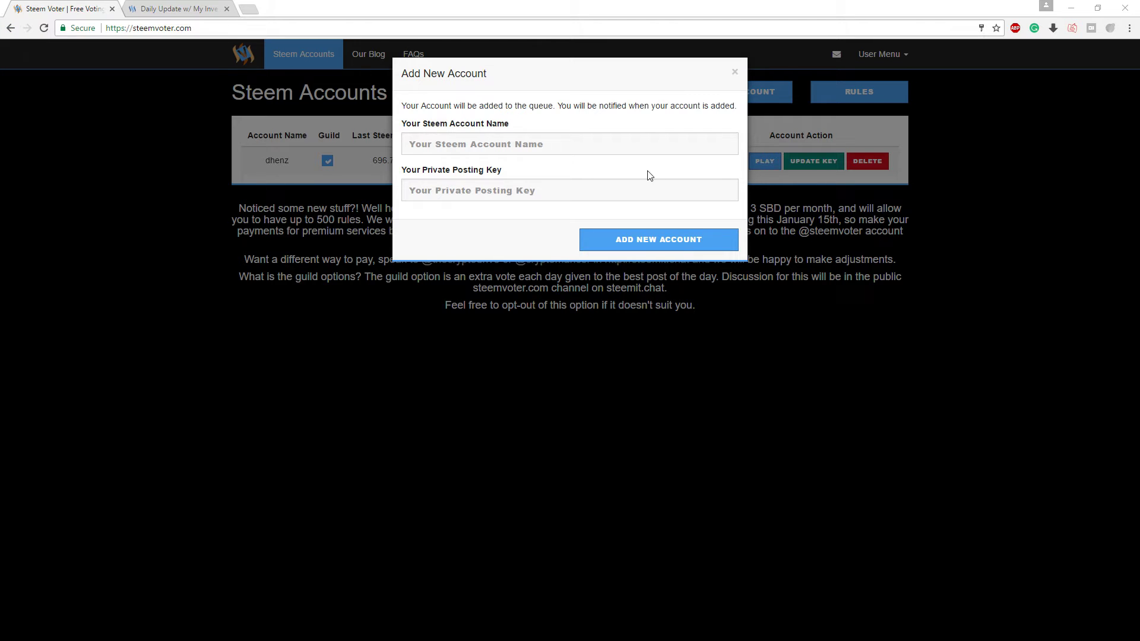
pyautogui.click(412, 272)
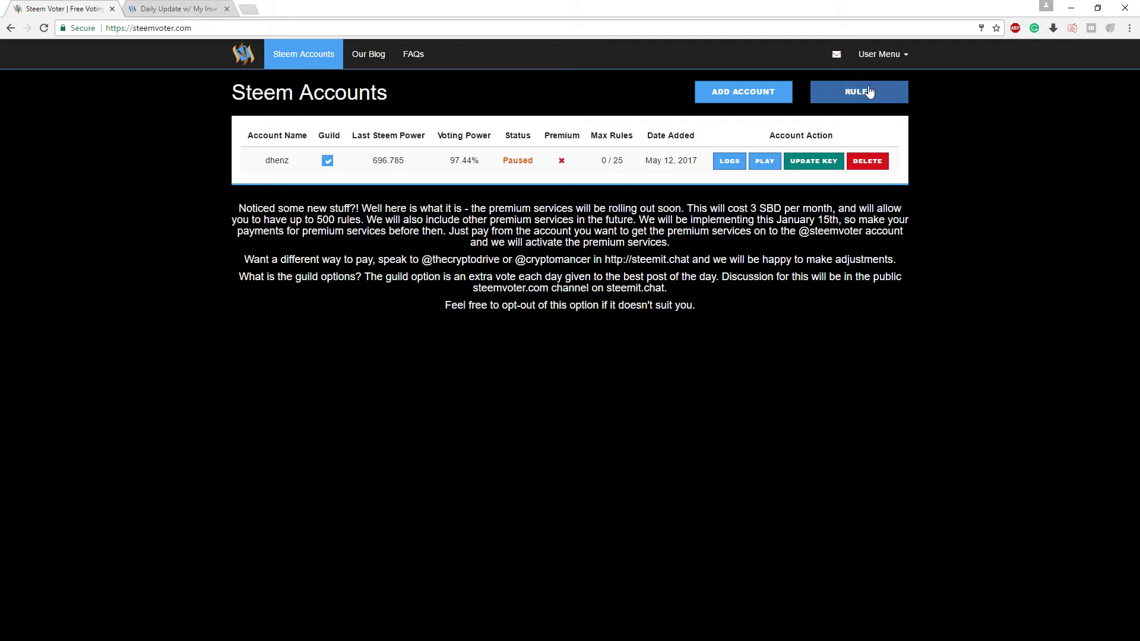
# Step: Paste whiteblood as the author and save the 100% rule with a 20-minute delay, letting Chrome remember the password
pyautogui.click(839, 86)
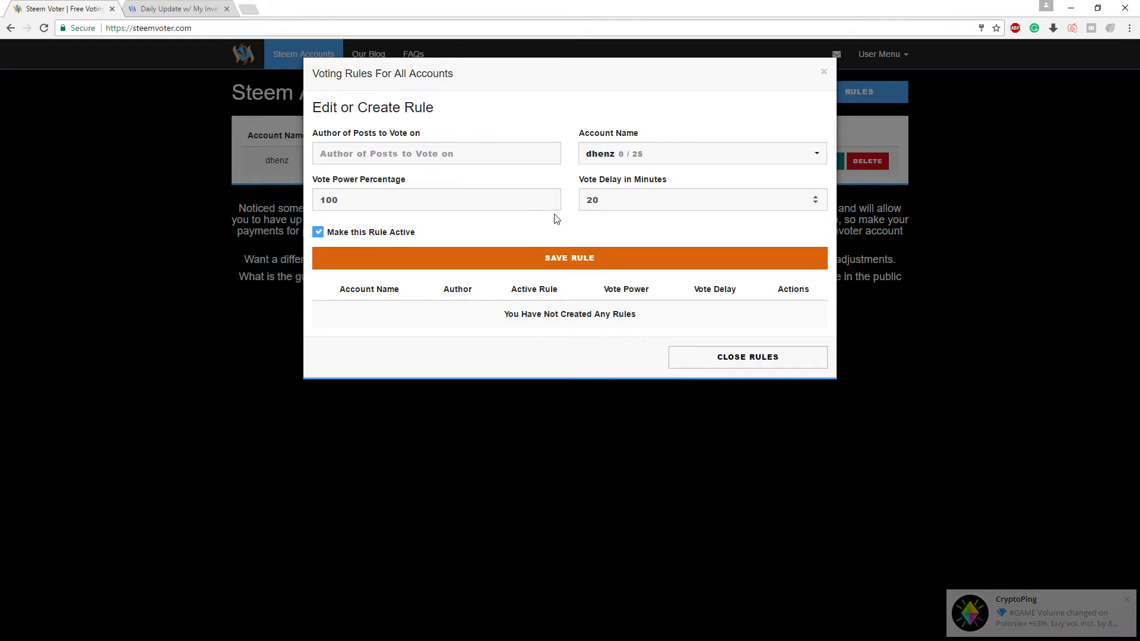
pyautogui.click(612, 198)
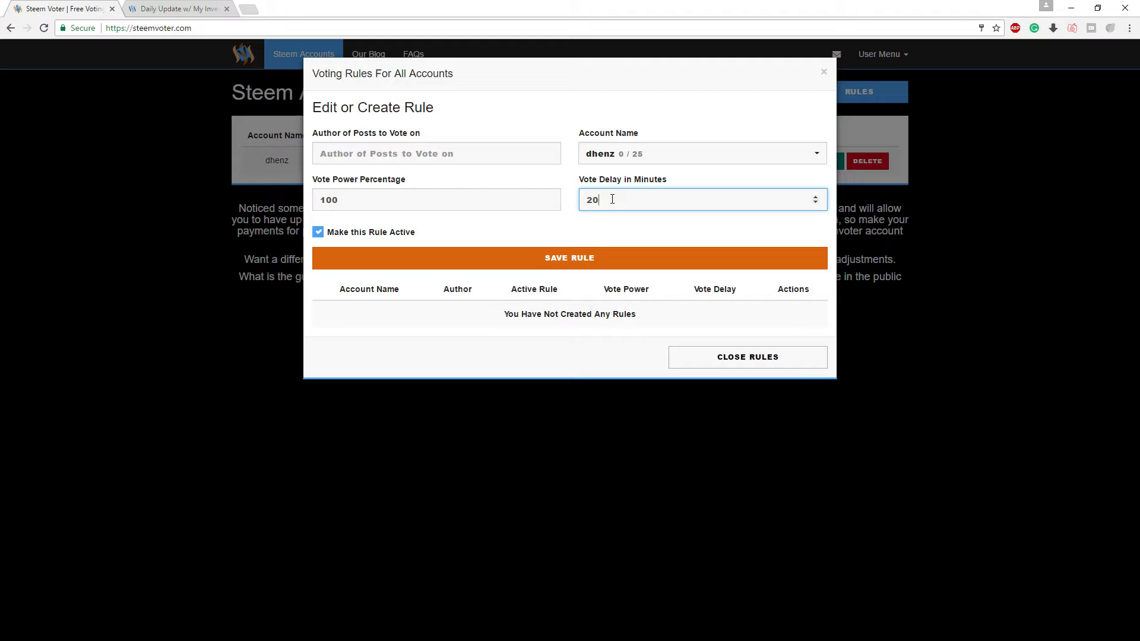
pyautogui.rightClick(419, 150)
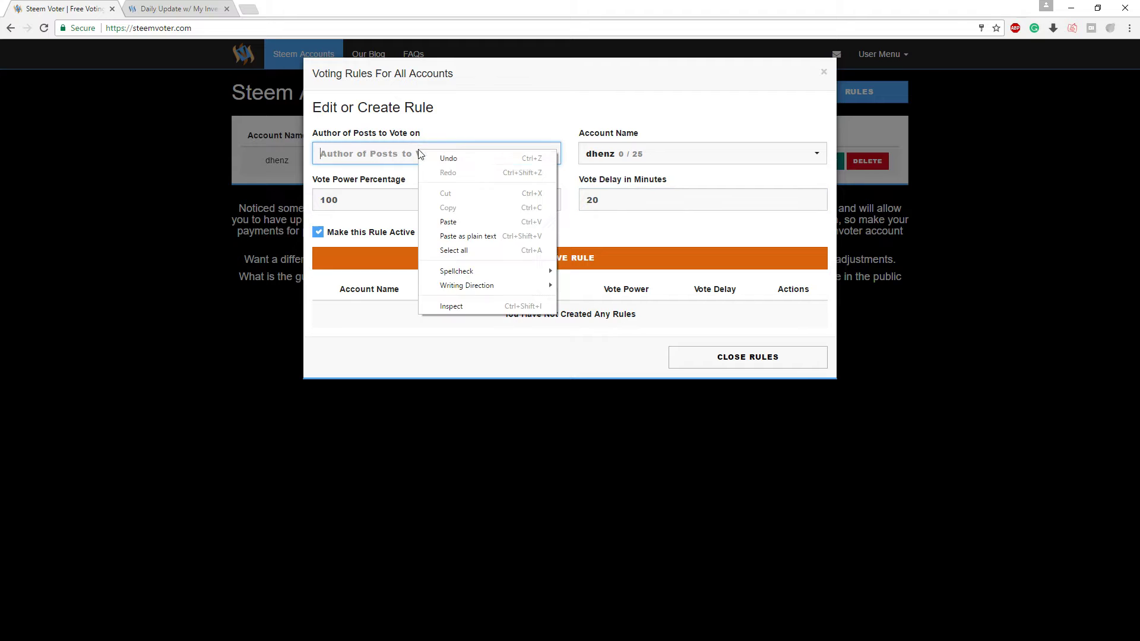
pyautogui.click(463, 221)
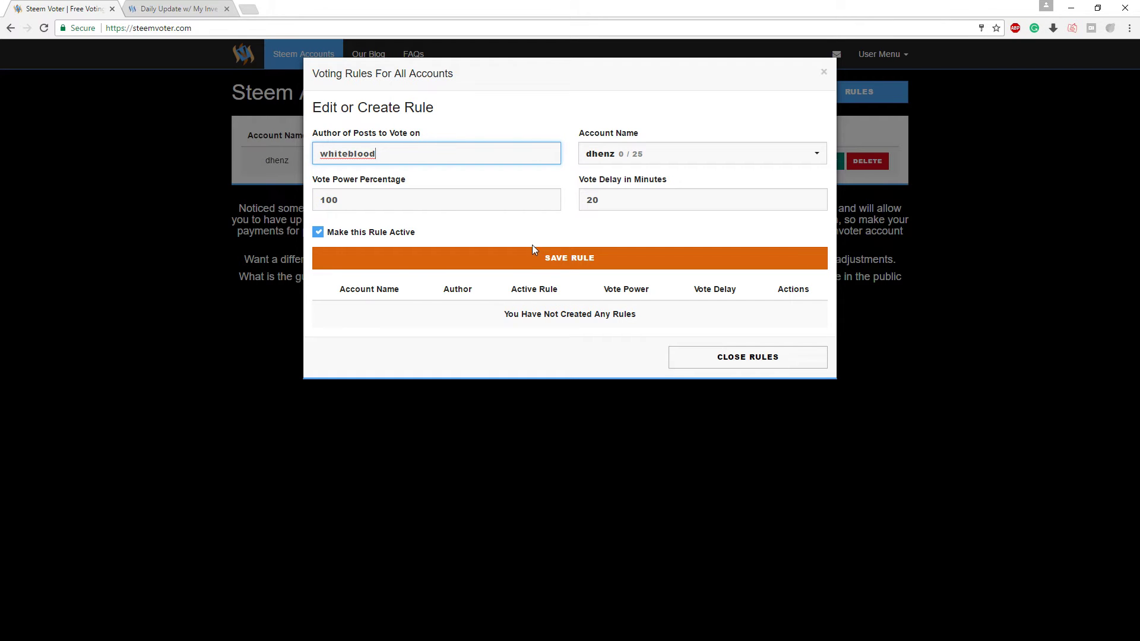
pyautogui.click(537, 259)
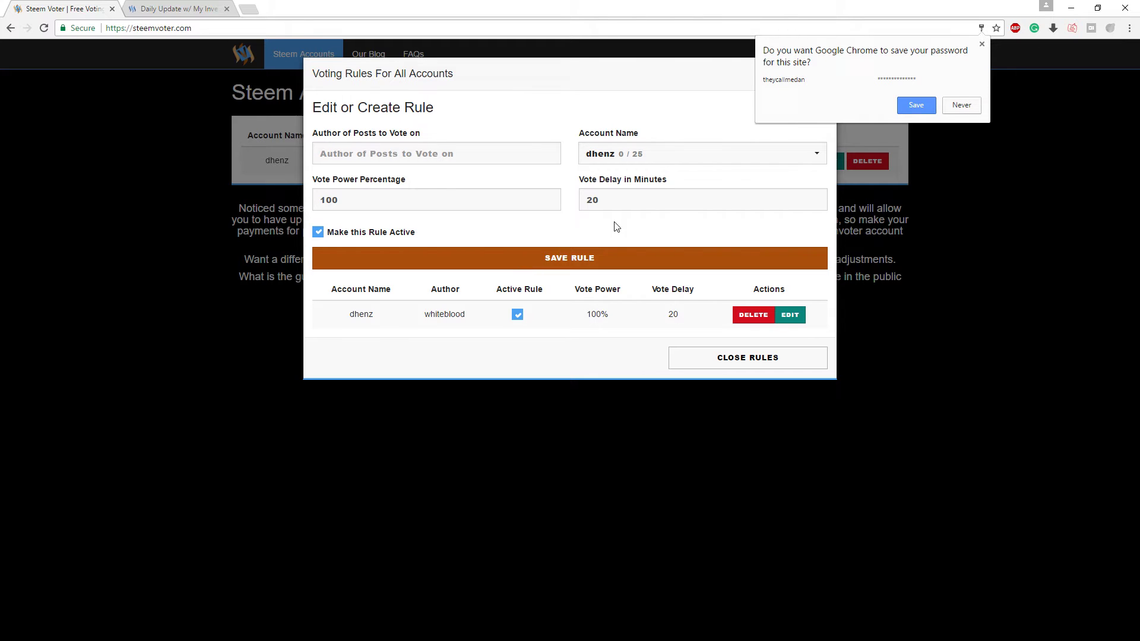
pyautogui.click(917, 106)
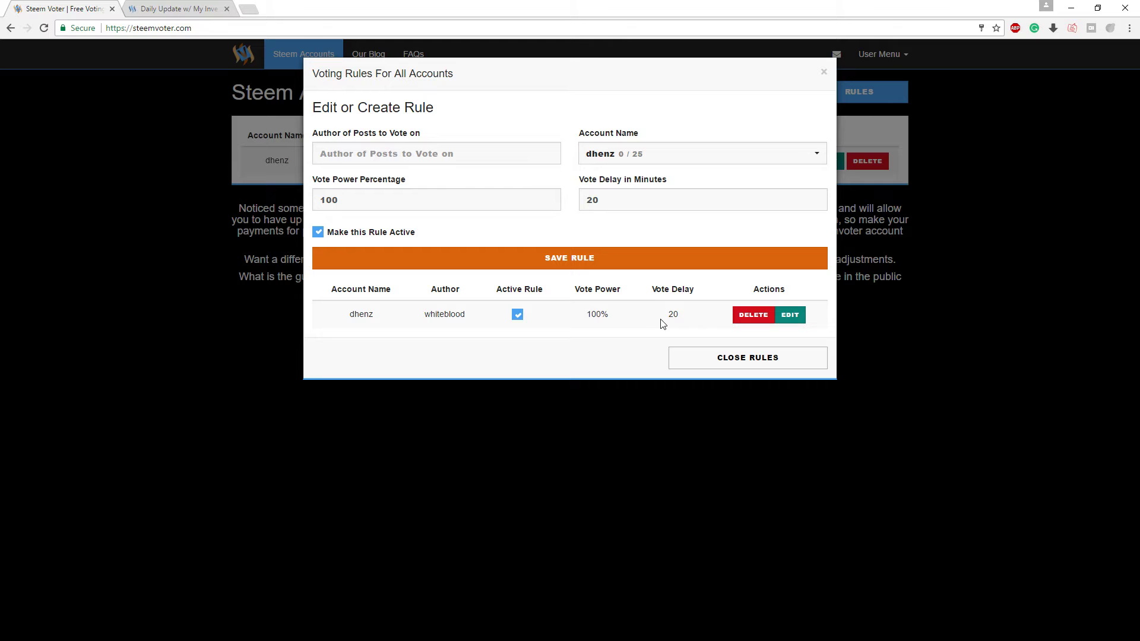
# Step: Glance at the Upvote Guild post comments, then return to the Steem Voter rules
pyautogui.click(167, 8)
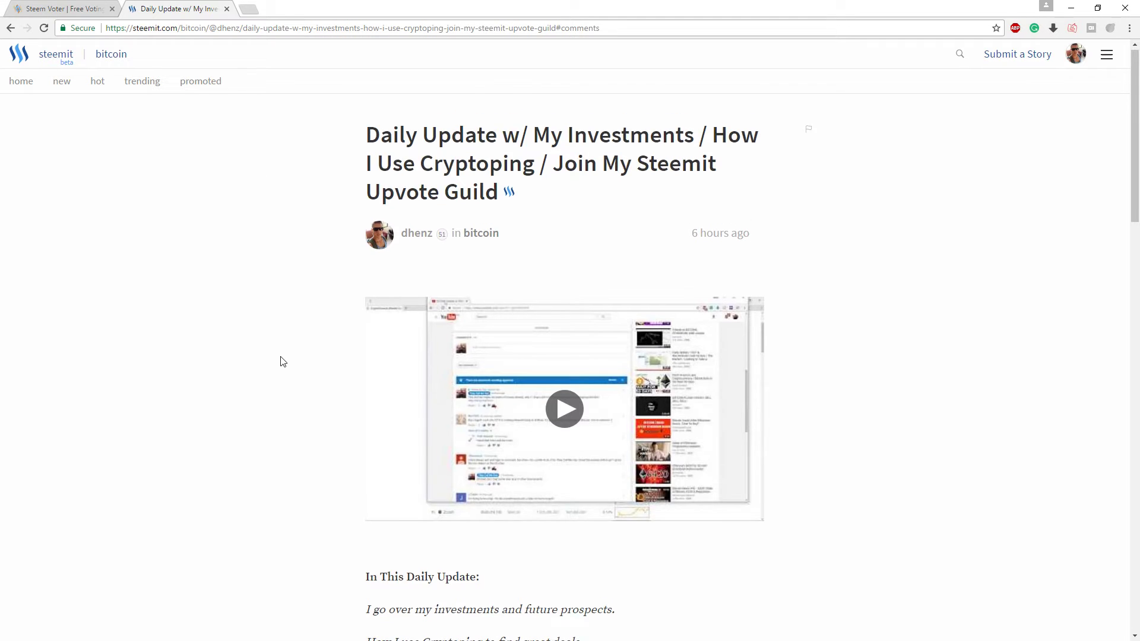
pyautogui.scroll(-4, 281, 360)
pyautogui.scroll(-5, 283, 362)
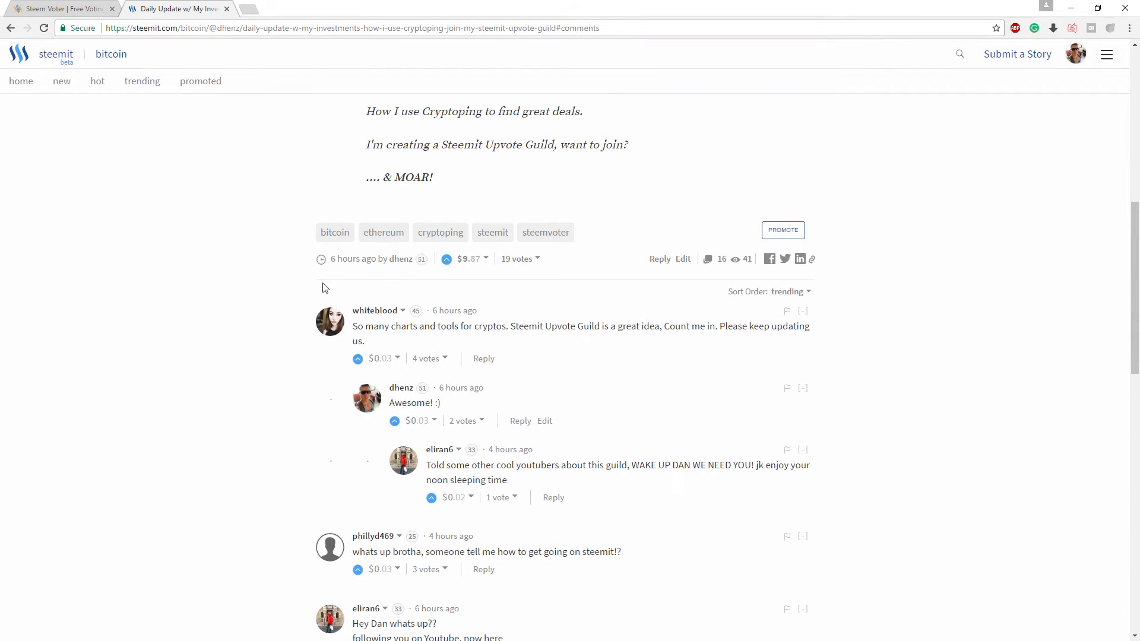
pyautogui.click(76, 8)
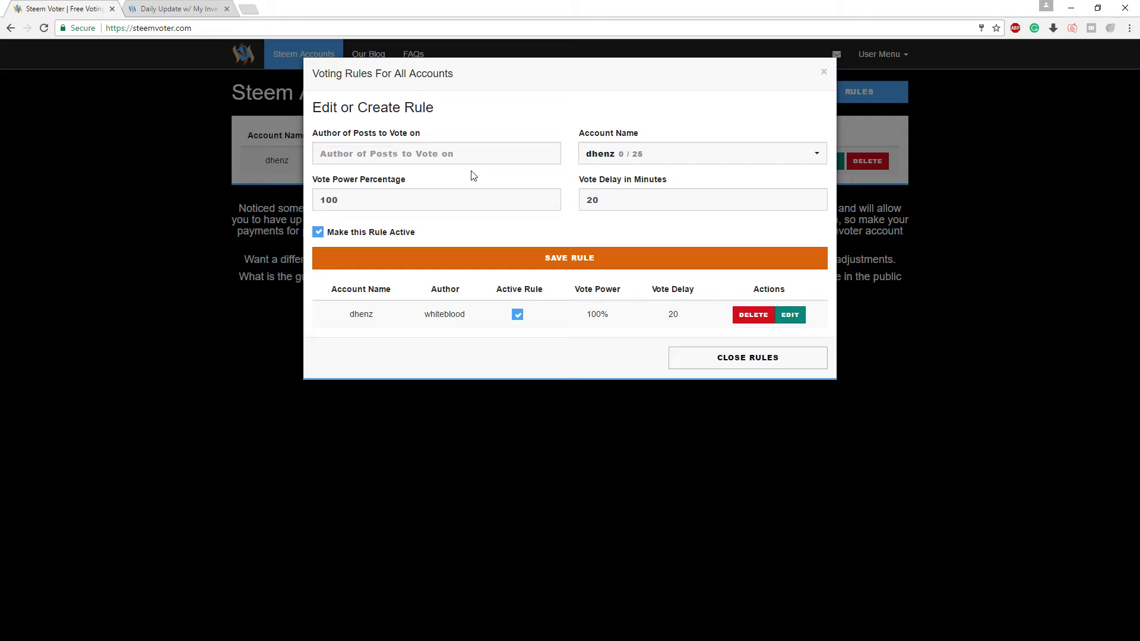
pyautogui.click(192, 7)
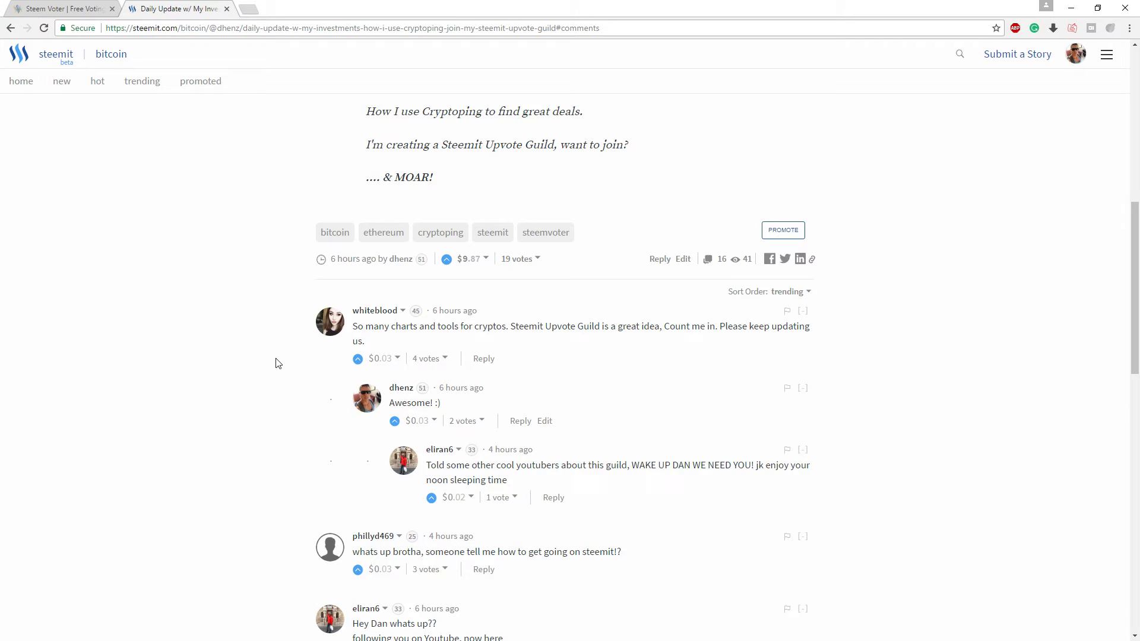
pyautogui.scroll(-2, 297, 425)
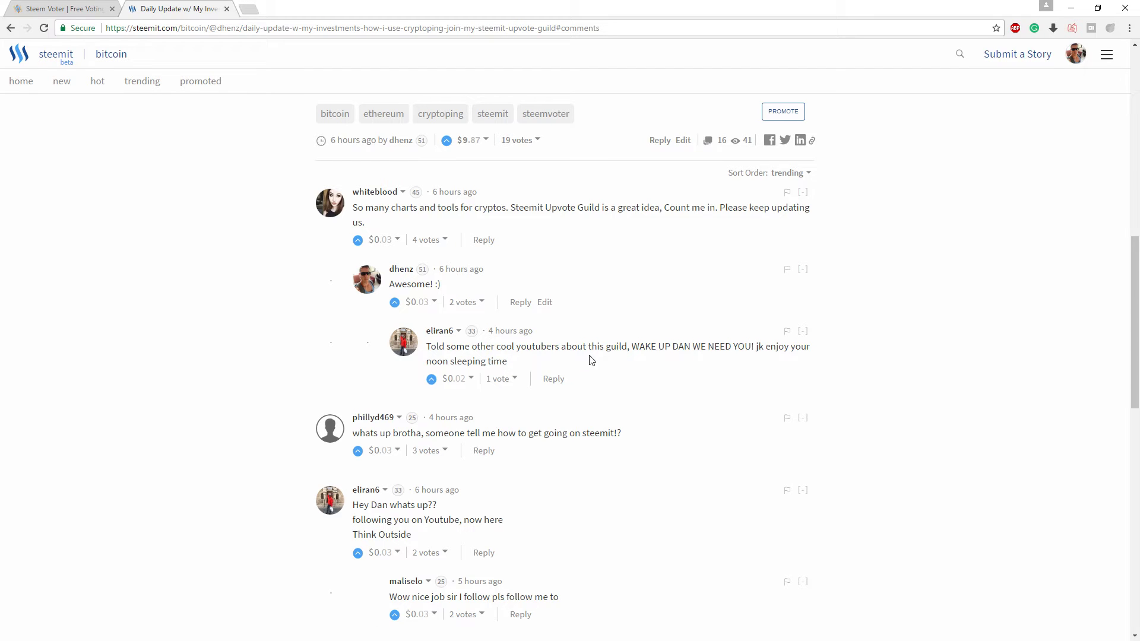
pyautogui.moveTo(422, 340); pyautogui.dragTo(444, 335)
pyautogui.rightClick(444, 335)
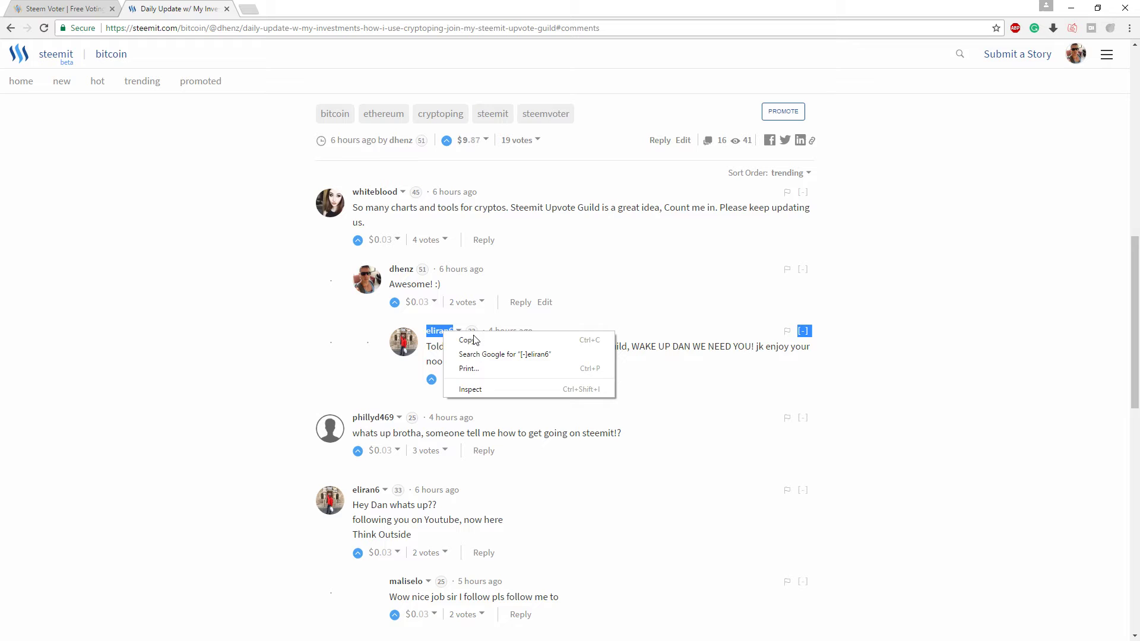
pyautogui.click(463, 345)
pyautogui.click(119, 291)
pyautogui.click(89, 6)
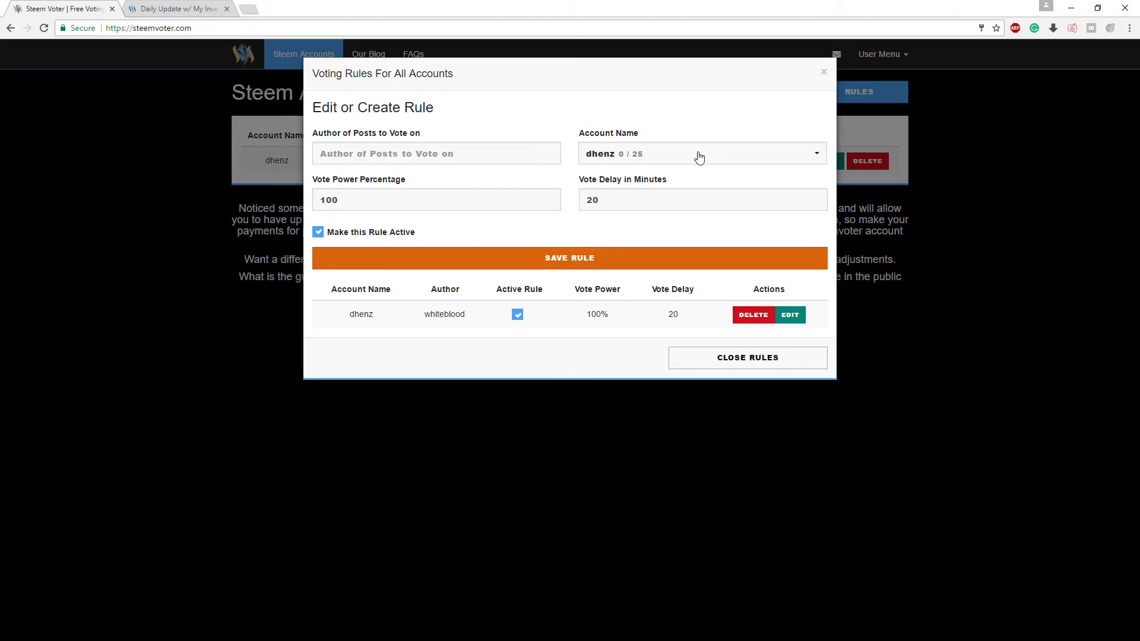
pyautogui.rightClick(366, 150)
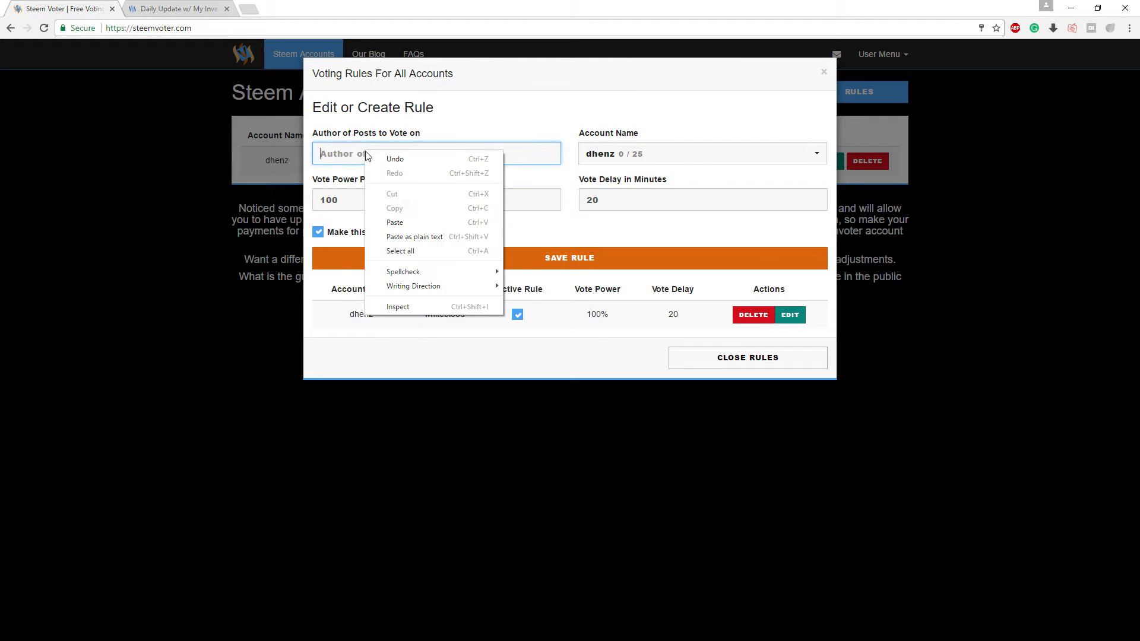
pyautogui.click(411, 225)
pyautogui.moveTo(335, 156); pyautogui.dragTo(272, 156)
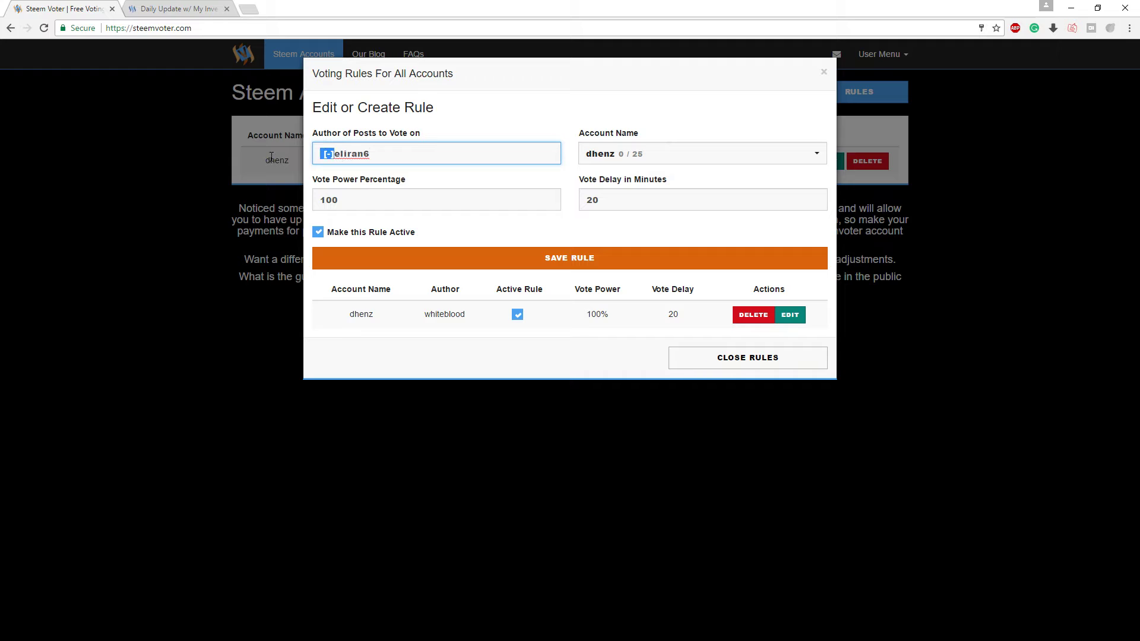
pyautogui.press('BackSpace')
pyautogui.click(621, 258)
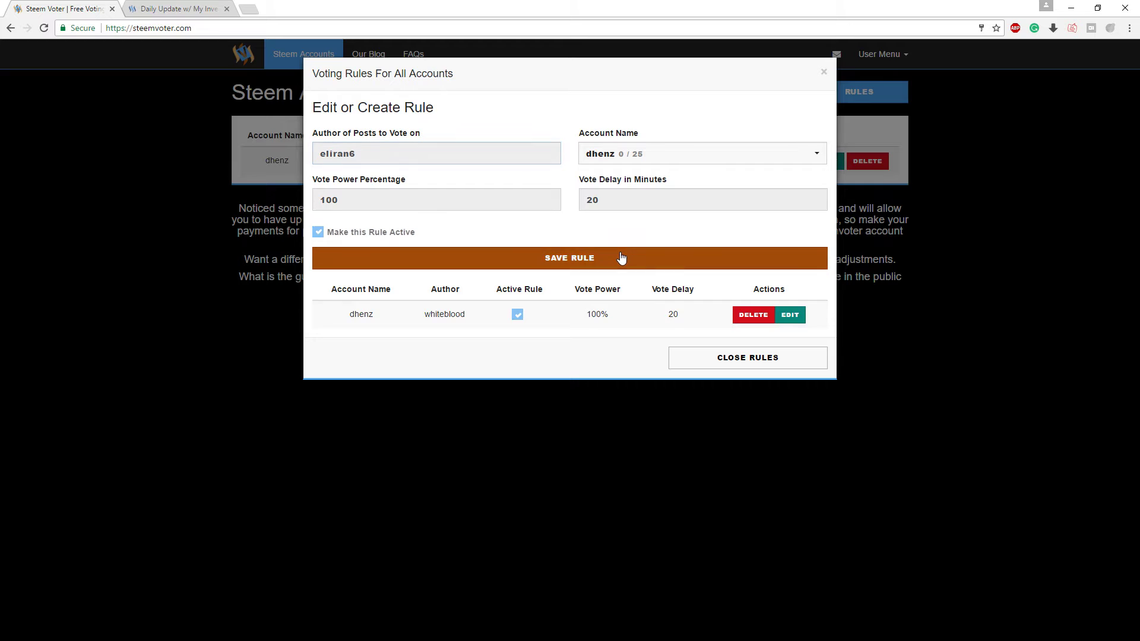
pyautogui.click(152, 13)
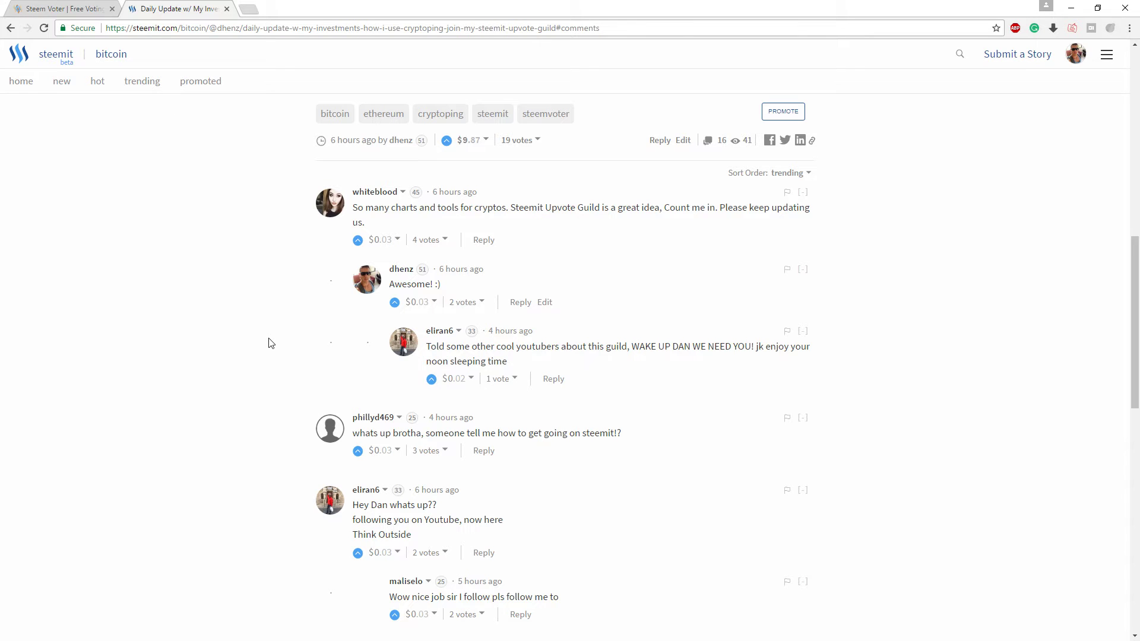
pyautogui.scroll(-2, 272, 373)
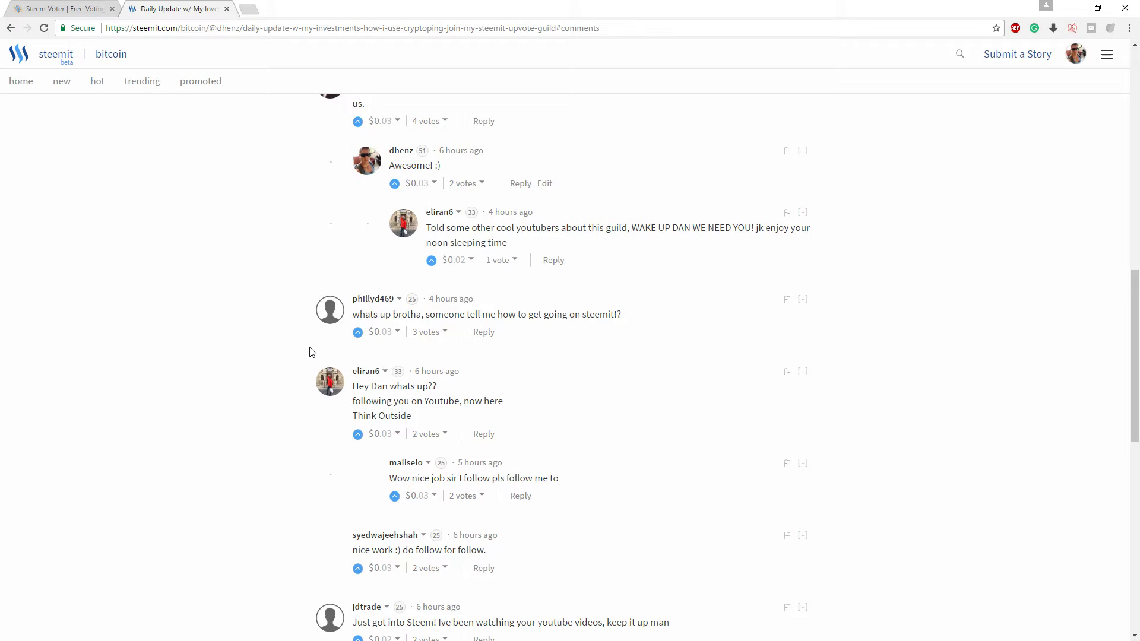
pyautogui.doubleClick(368, 299)
pyautogui.rightClick(375, 300)
pyautogui.click(404, 306)
pyautogui.click(92, 8)
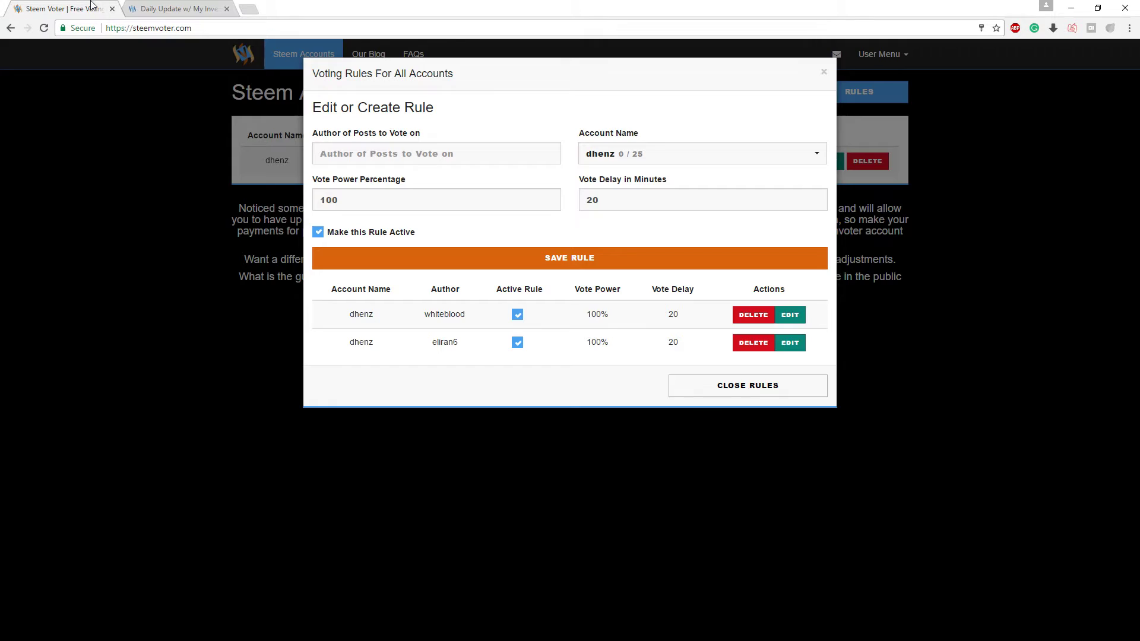
pyautogui.rightClick(366, 153)
pyautogui.click(395, 225)
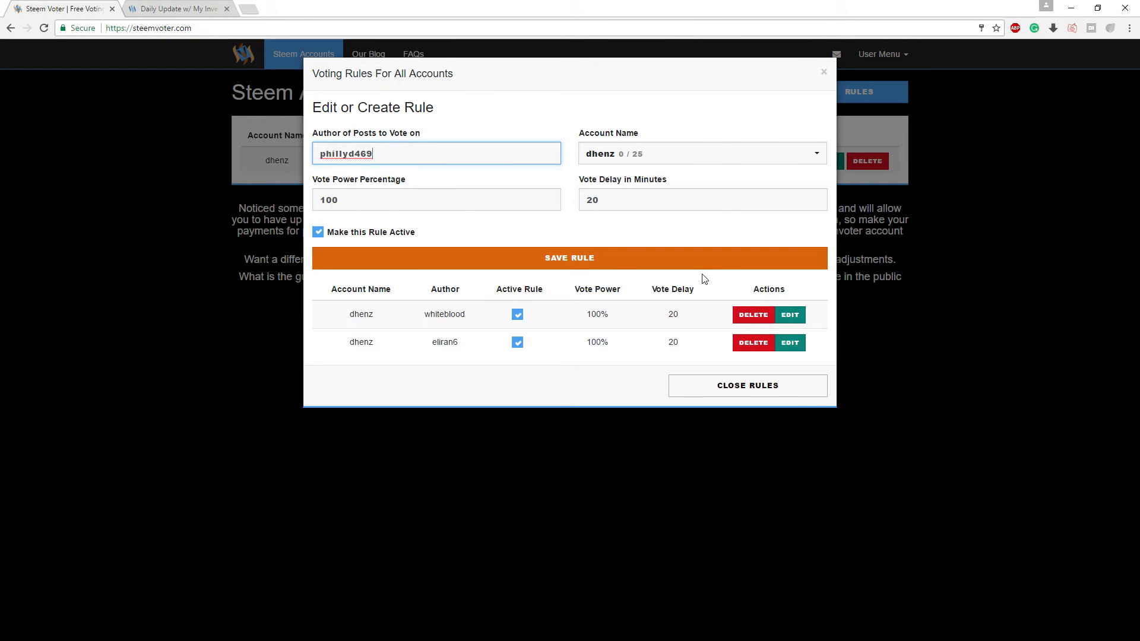
pyautogui.click(587, 260)
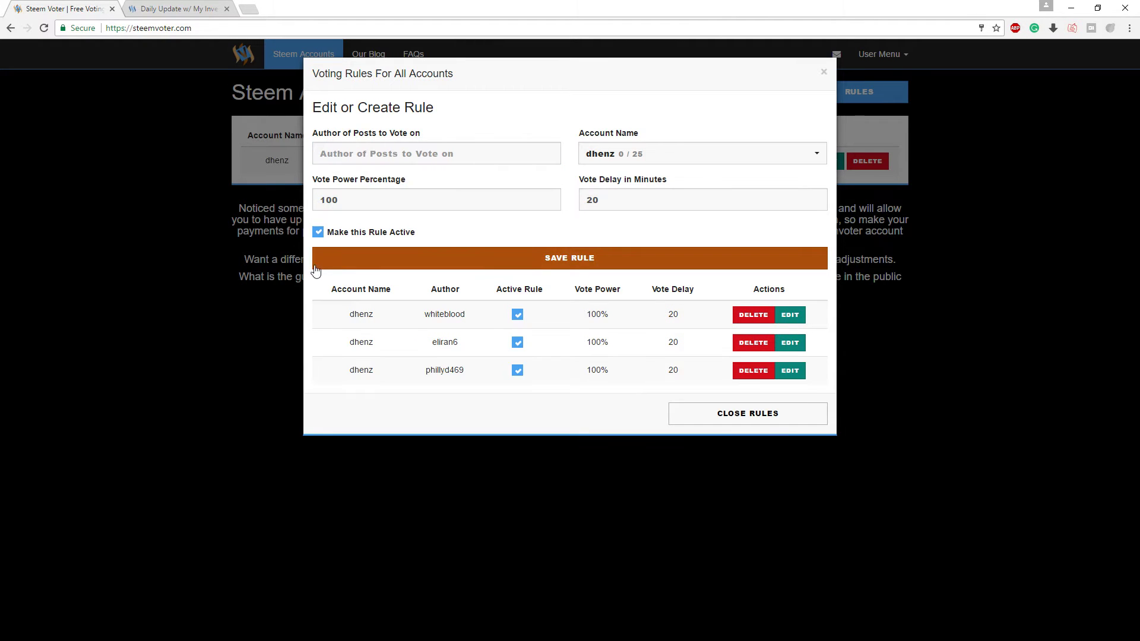
pyautogui.click(207, 252)
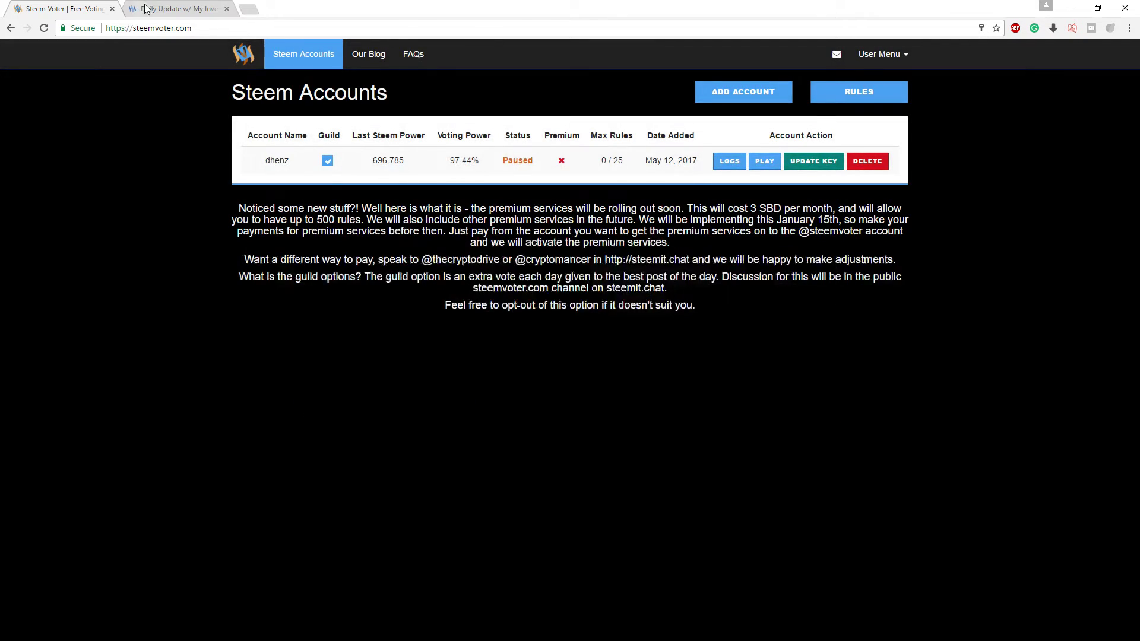
pyautogui.click(148, 9)
pyautogui.scroll(-1, 186, 359)
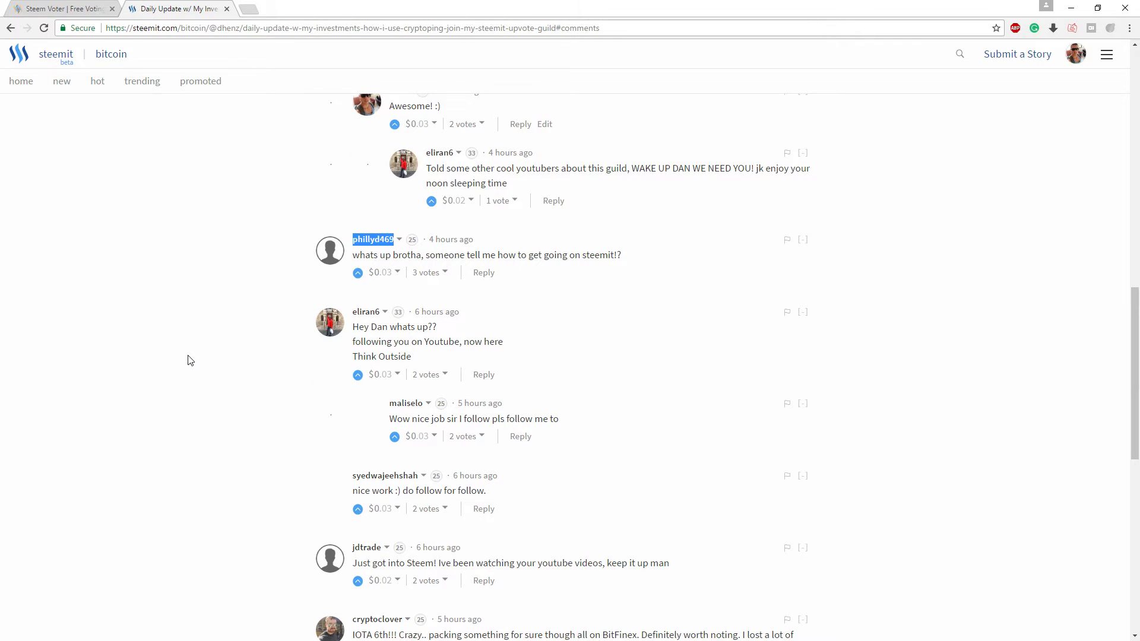
# Step: Scroll through the Daily Update post's comment thread
pyautogui.click(192, 358)
pyautogui.scroll(-1, 238, 369)
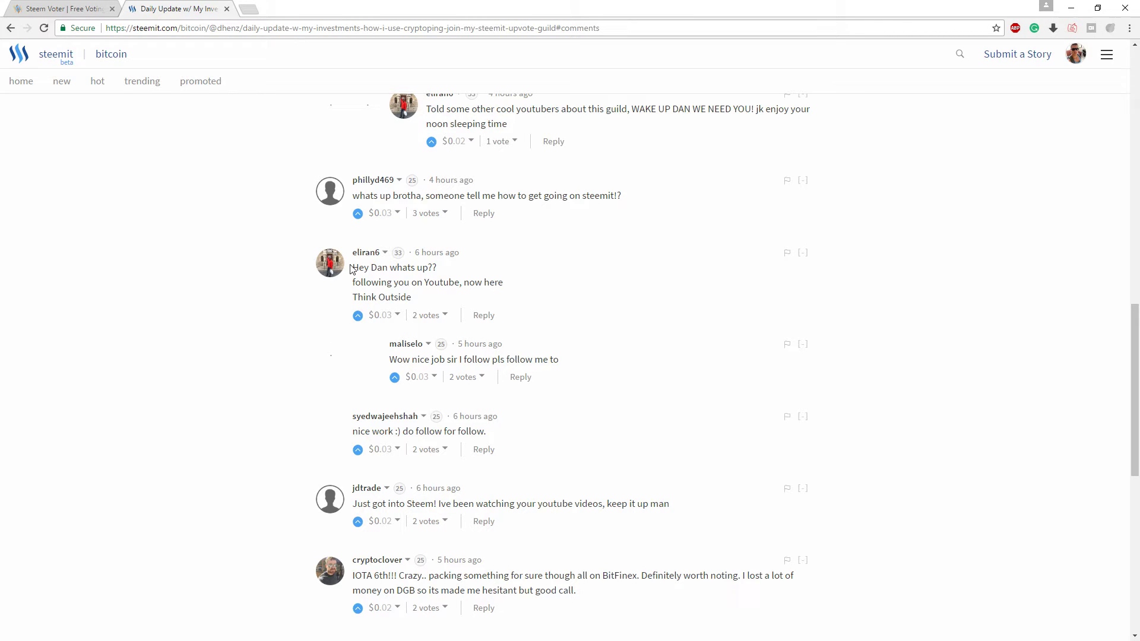
pyautogui.scroll(1, 367, 281)
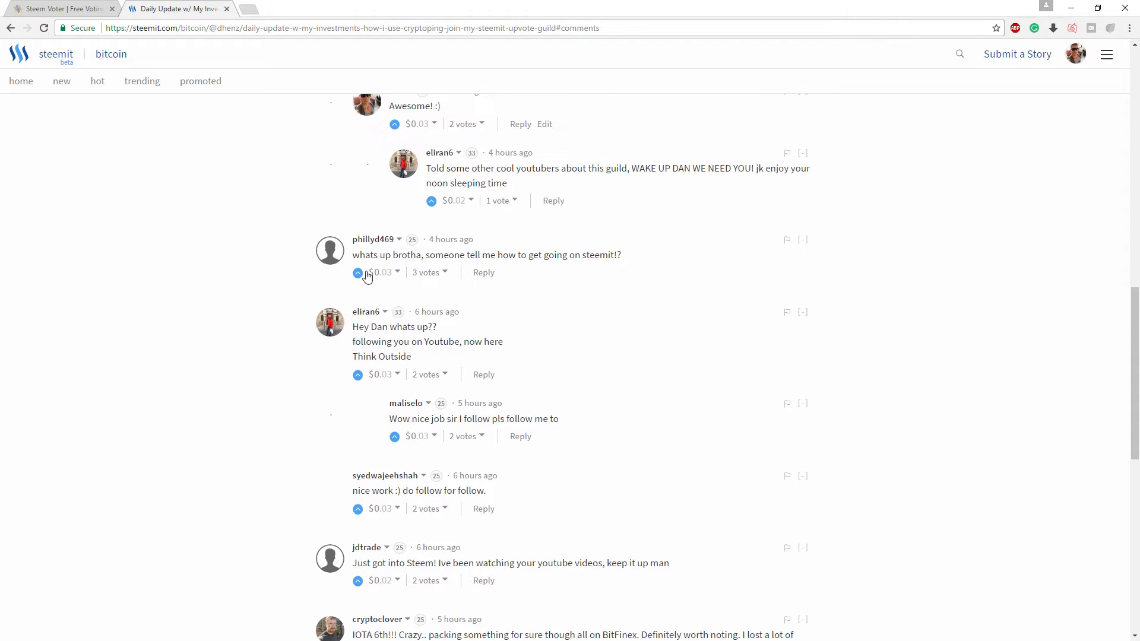
pyautogui.scroll(-1, 350, 327)
pyautogui.scroll(-2, 380, 396)
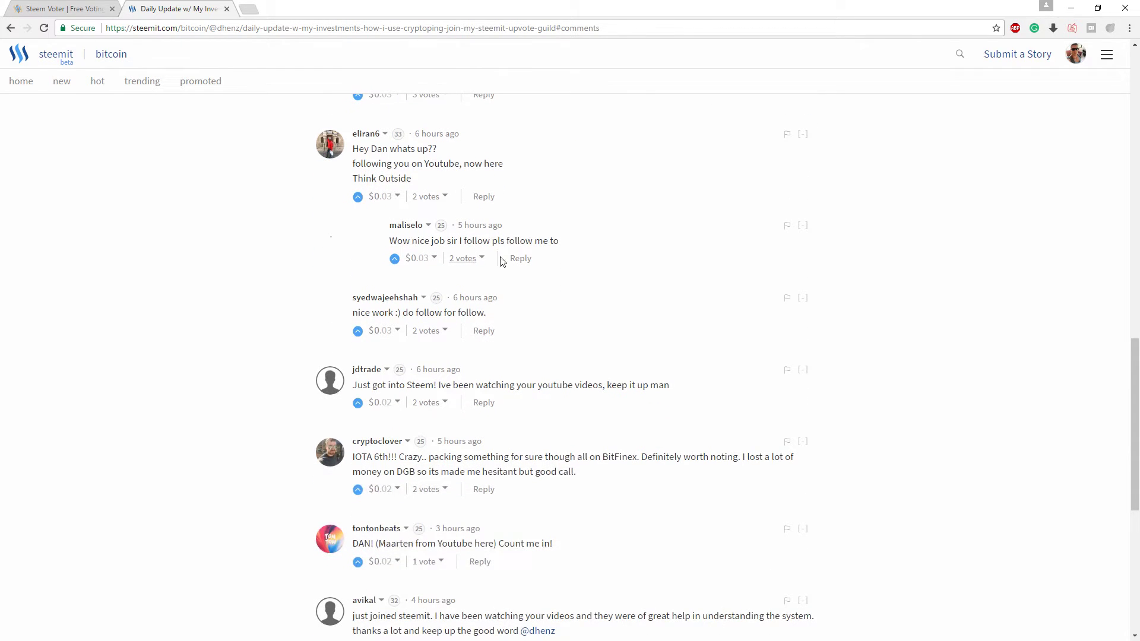
pyautogui.scroll(-1, 427, 290)
pyautogui.scroll(-1, 367, 298)
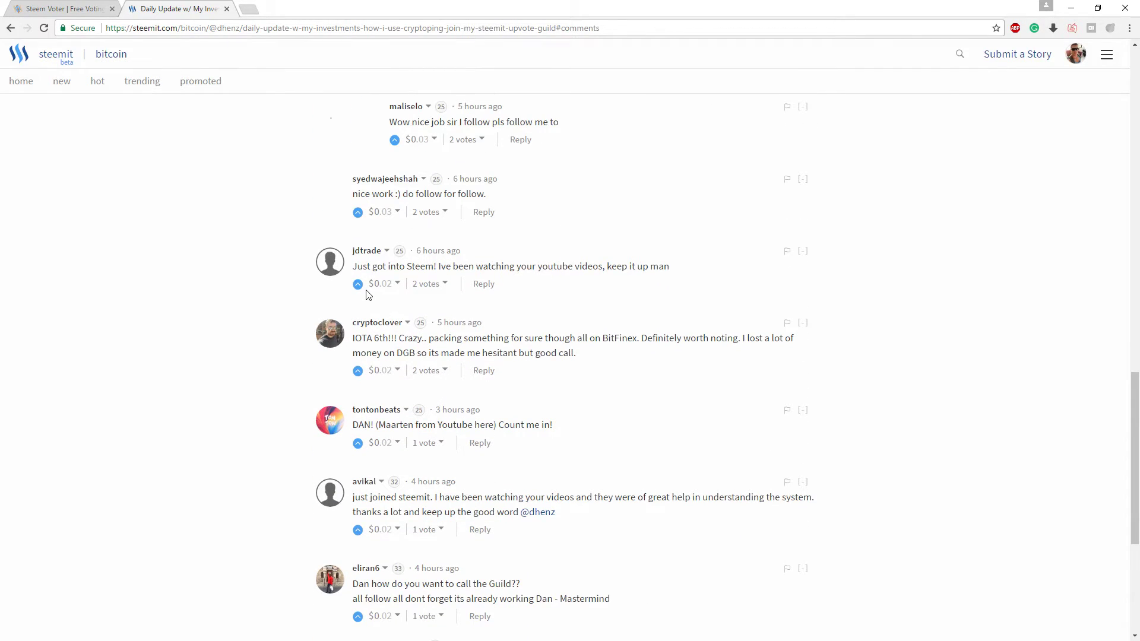
pyautogui.scroll(-1, 386, 321)
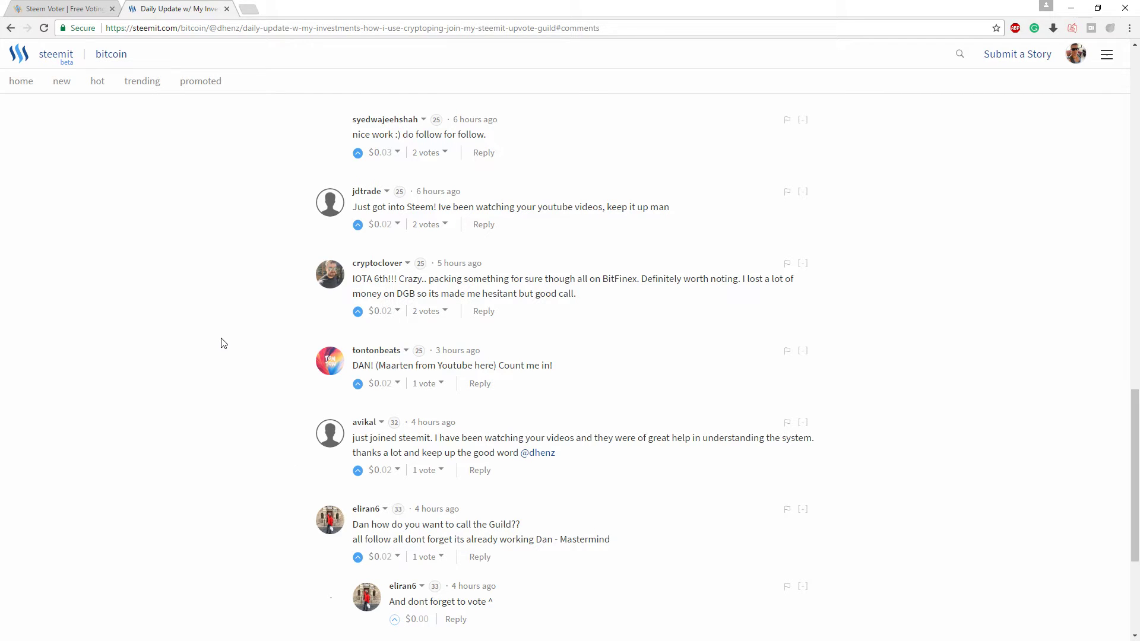
pyautogui.scroll(15, 218, 374)
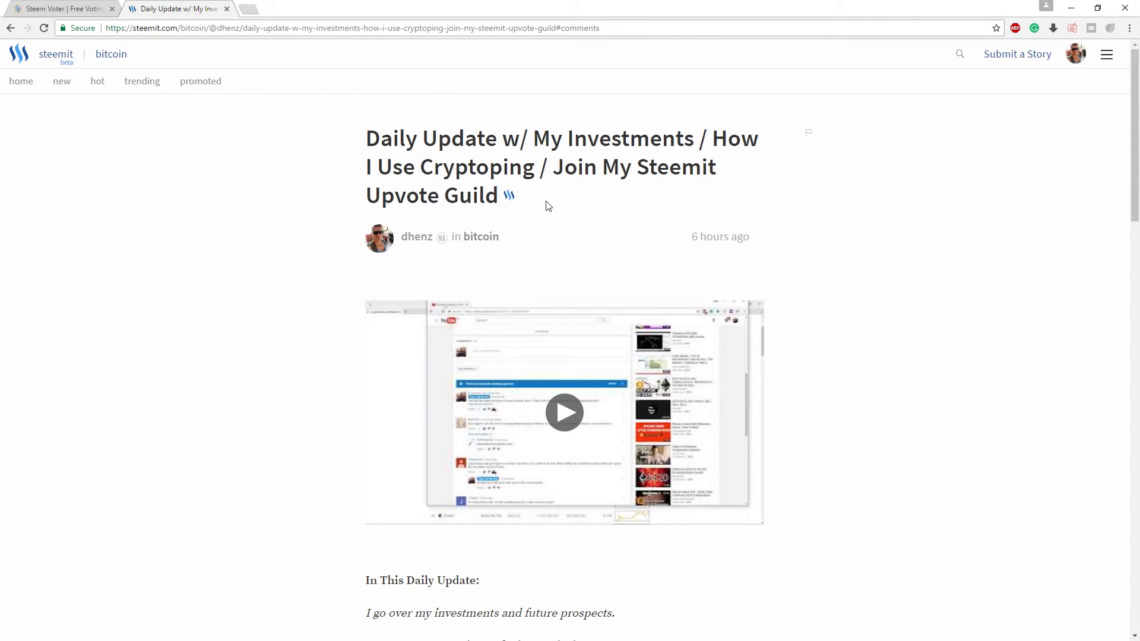
pyautogui.scroll(-3, 167, 391)
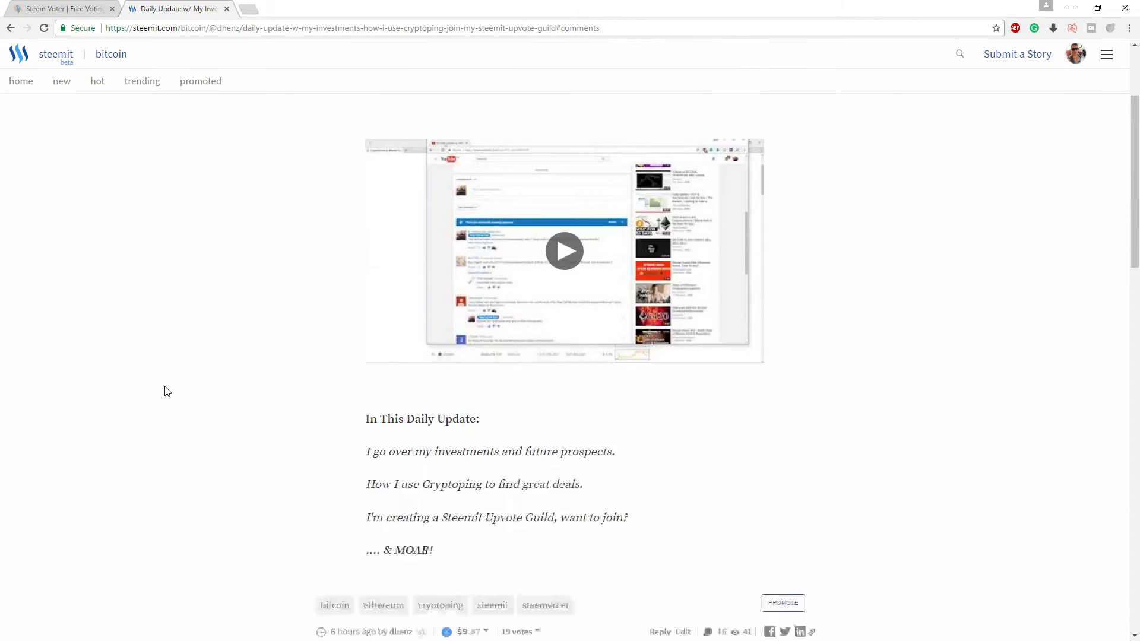
pyautogui.scroll(-7, 167, 390)
pyautogui.scroll(-2, 167, 390)
pyautogui.scroll(-4, 167, 391)
pyautogui.scroll(-4, 167, 391)
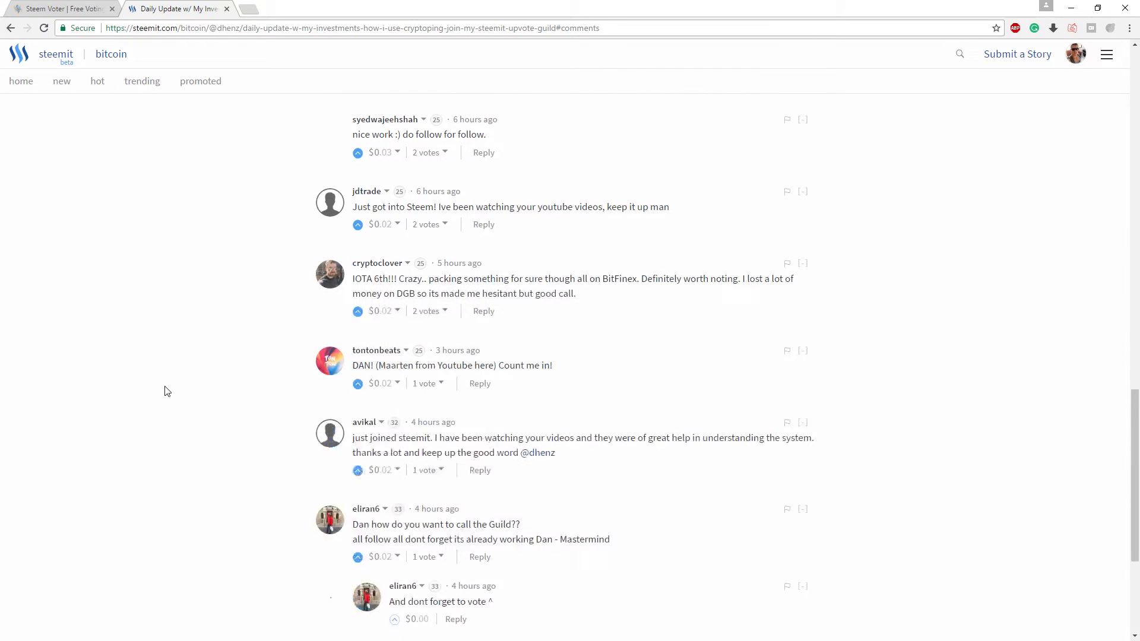
pyautogui.scroll(-4, 167, 391)
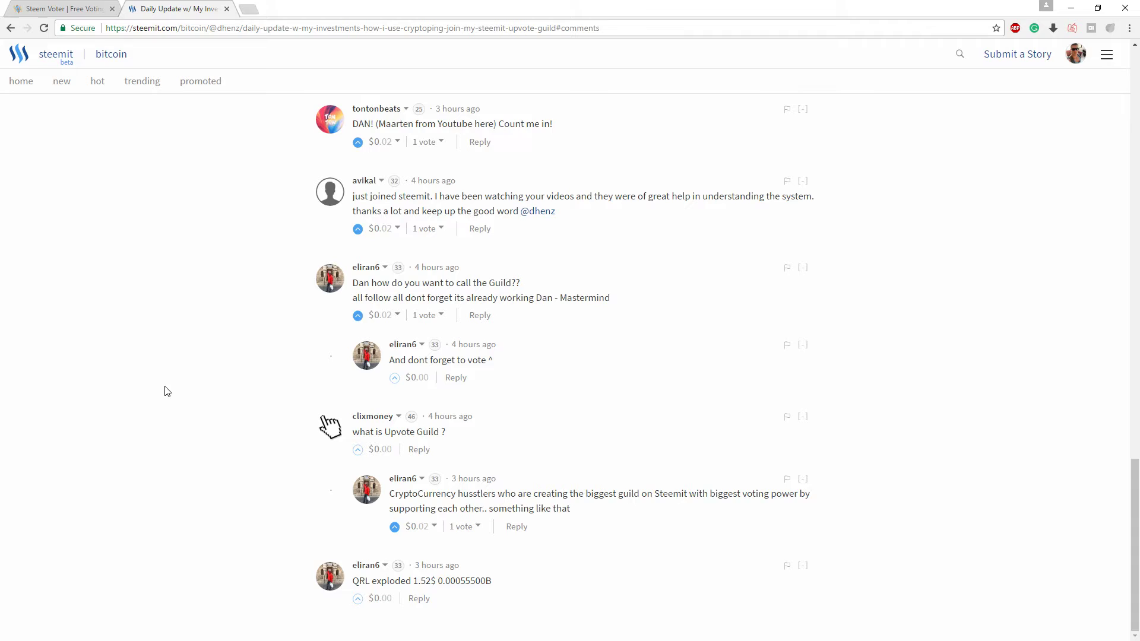
pyautogui.scroll(1, 167, 391)
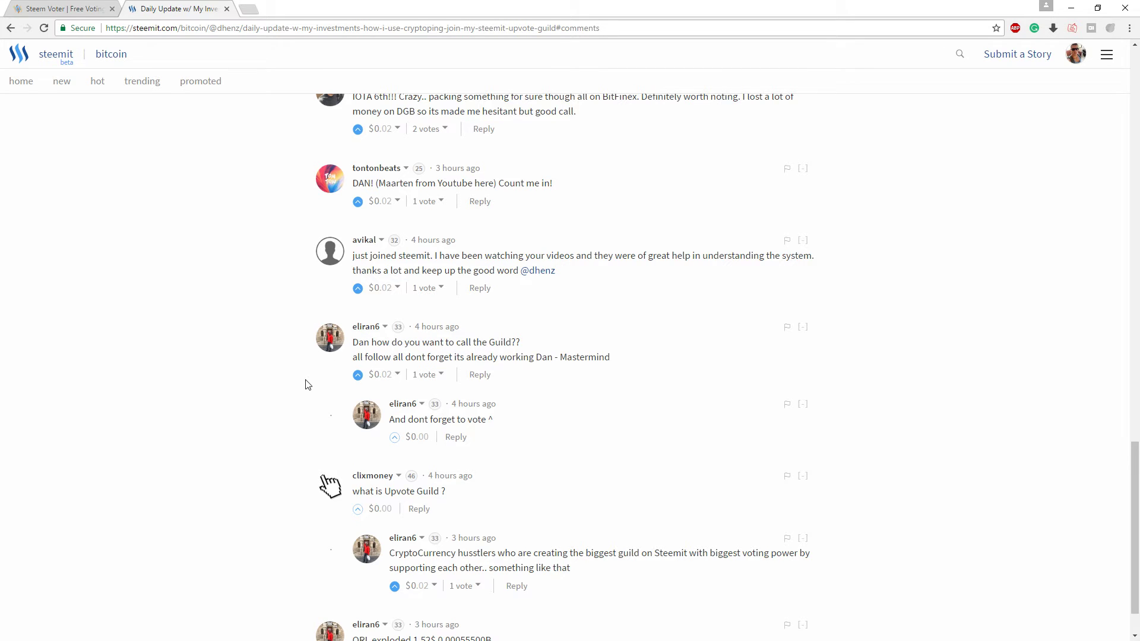
pyautogui.scroll(-1, 306, 385)
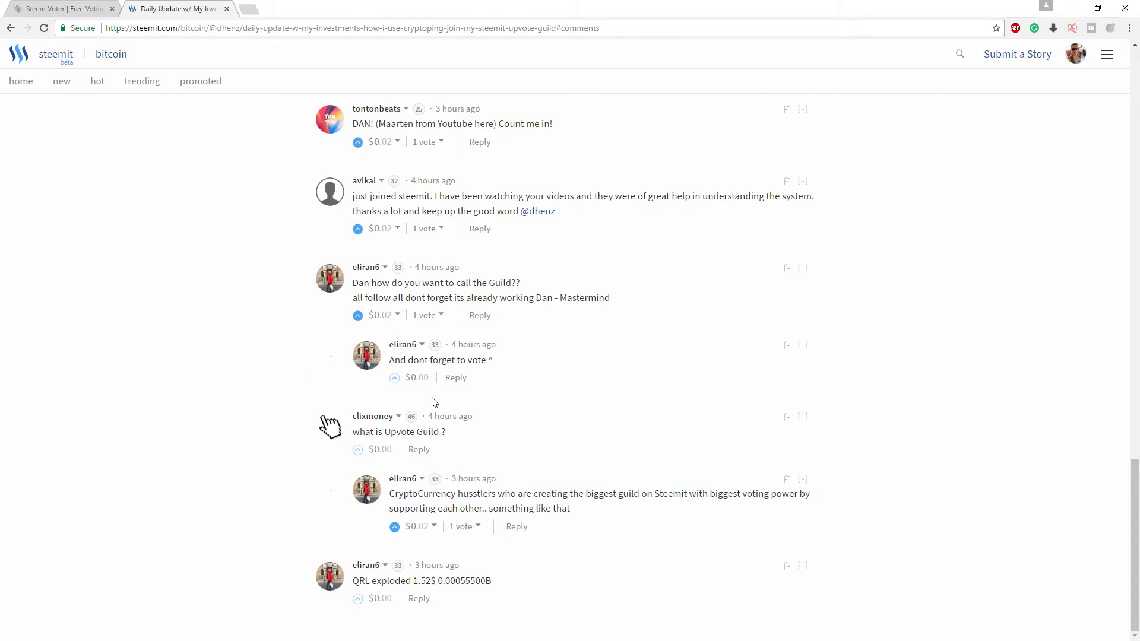
pyautogui.click(394, 377)
pyautogui.scroll(2, 273, 555)
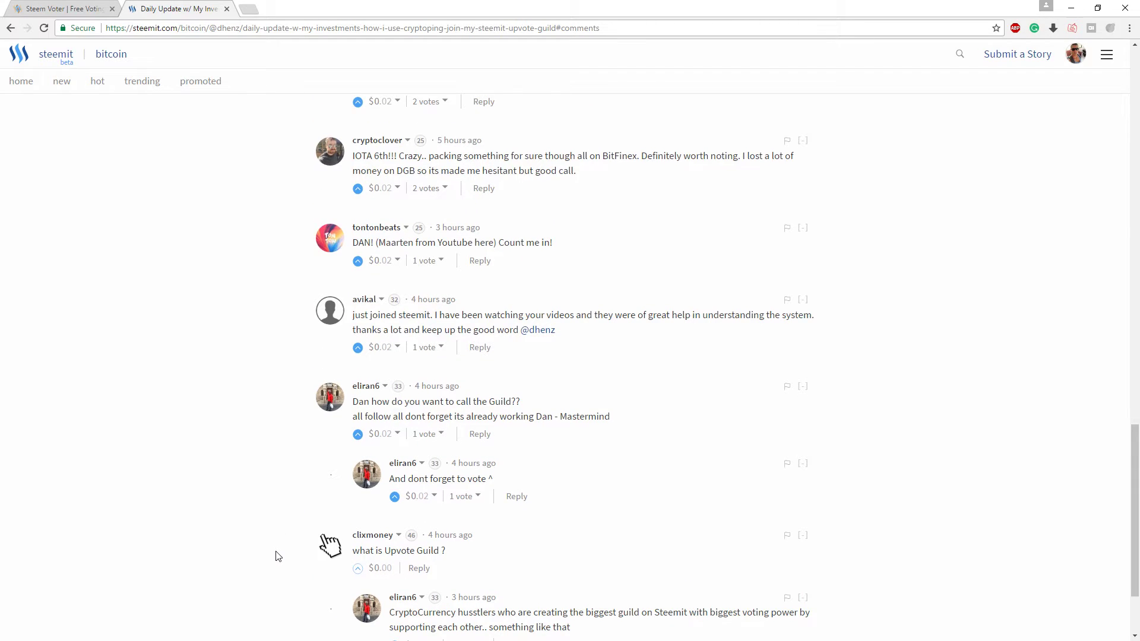
pyautogui.scroll(3, 276, 558)
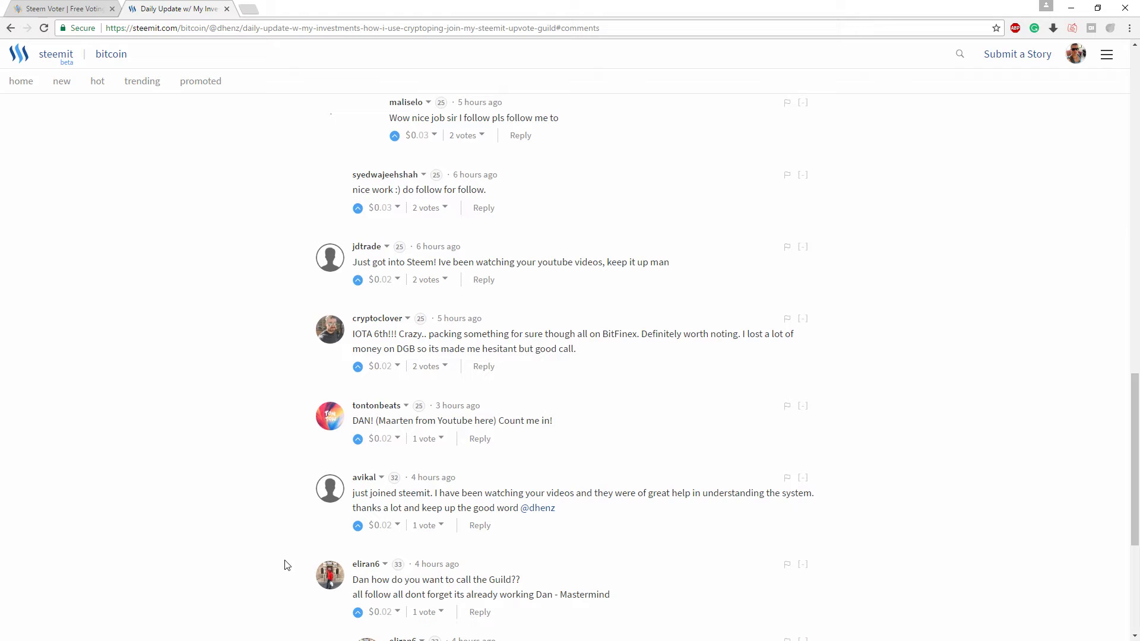
pyautogui.moveTo(354, 410); pyautogui.dragTo(393, 416)
pyautogui.rightClick(393, 415)
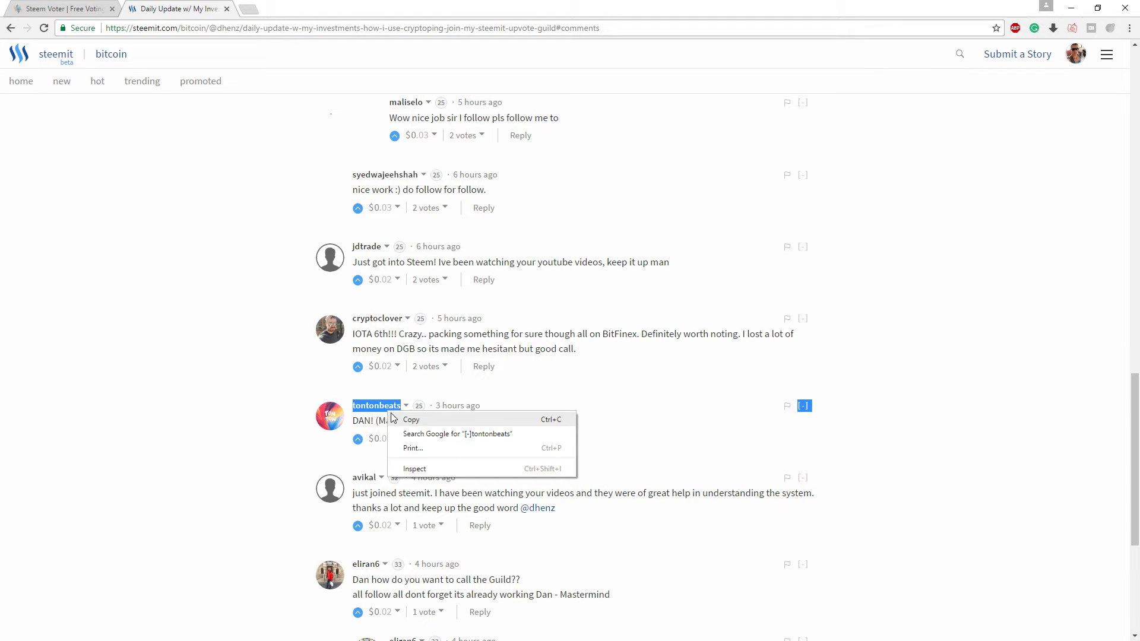
pyautogui.click(403, 422)
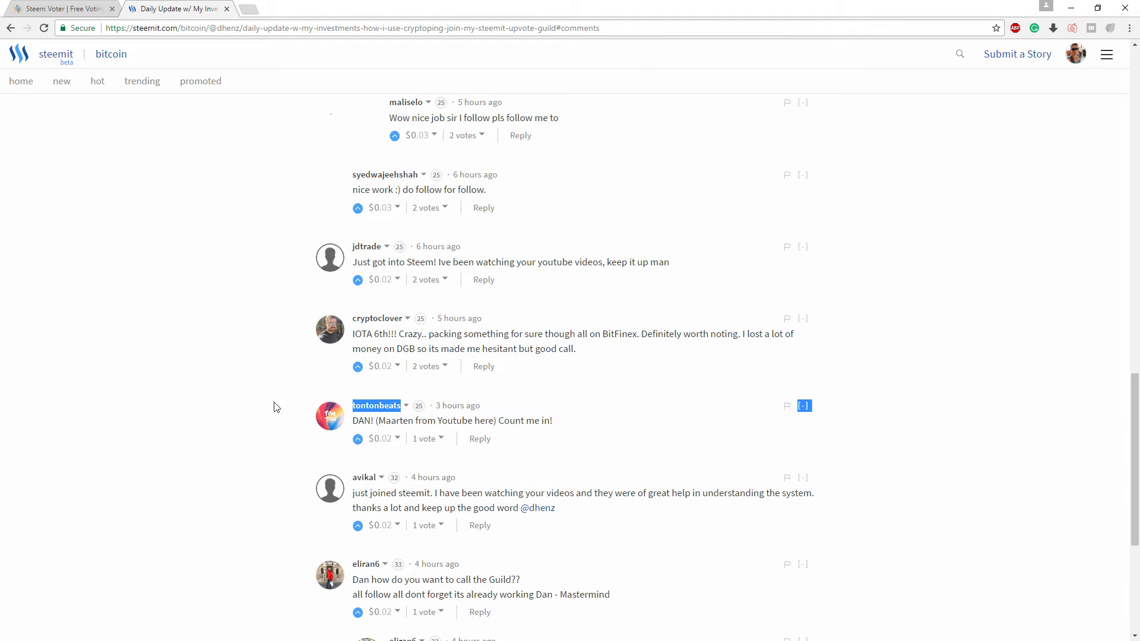
pyautogui.click(68, 7)
pyautogui.click(844, 90)
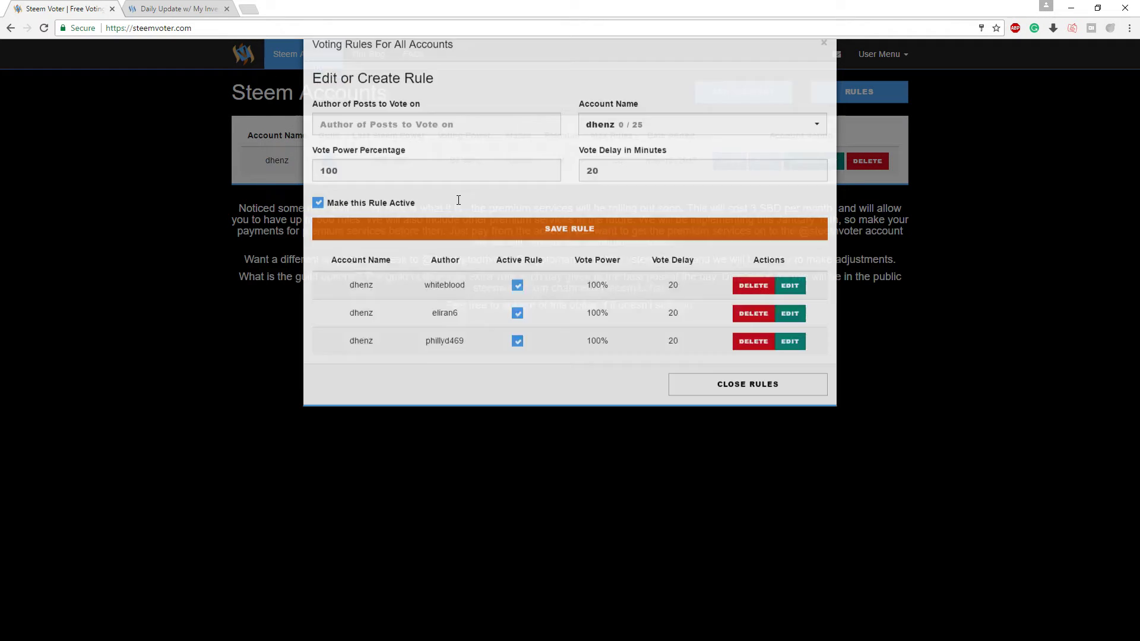
pyautogui.rightClick(406, 154)
pyautogui.click(436, 226)
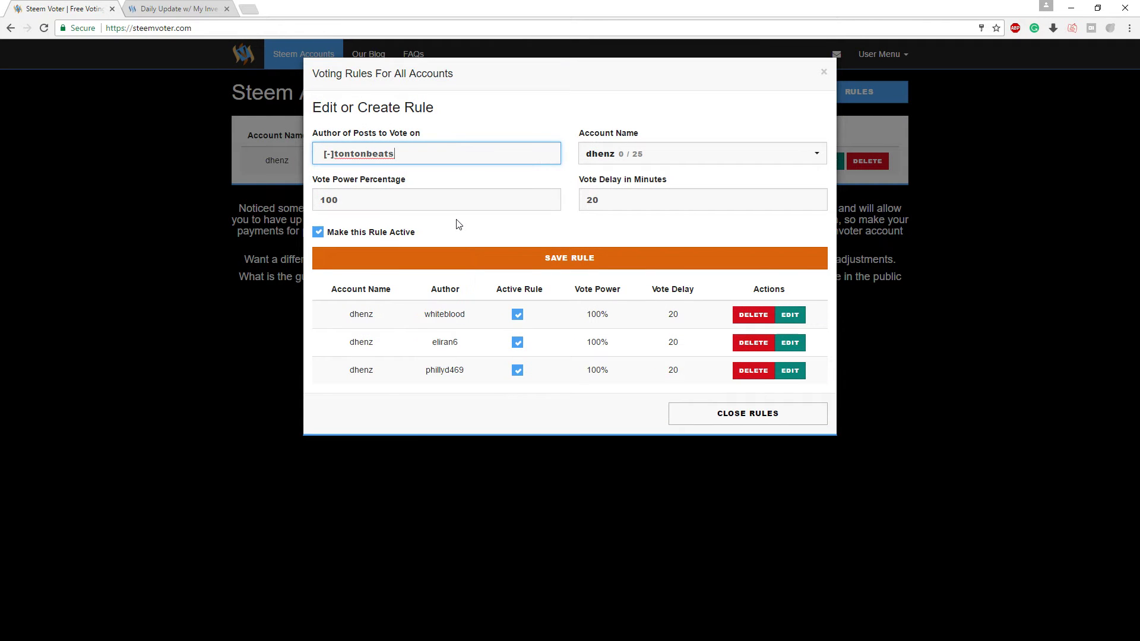
pyautogui.moveTo(333, 152); pyautogui.dragTo(301, 156)
pyautogui.press('BackSpace')
pyautogui.press('Delete')
pyautogui.click(621, 269)
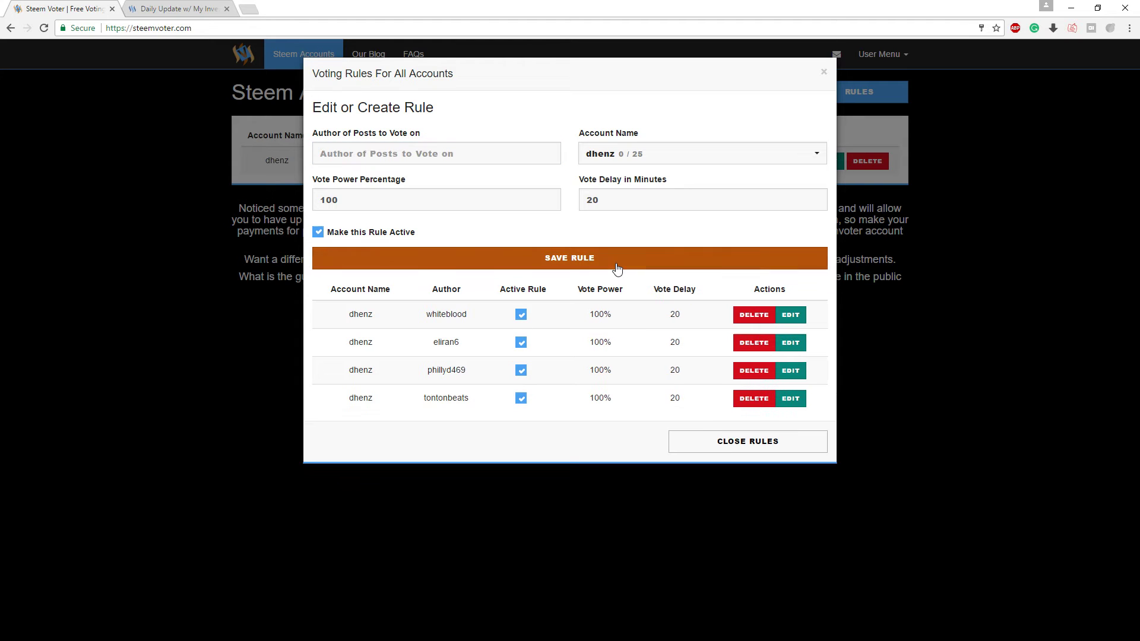
# Step: Return to the Steemit post and scroll back up to its top comments
pyautogui.click(147, 14)
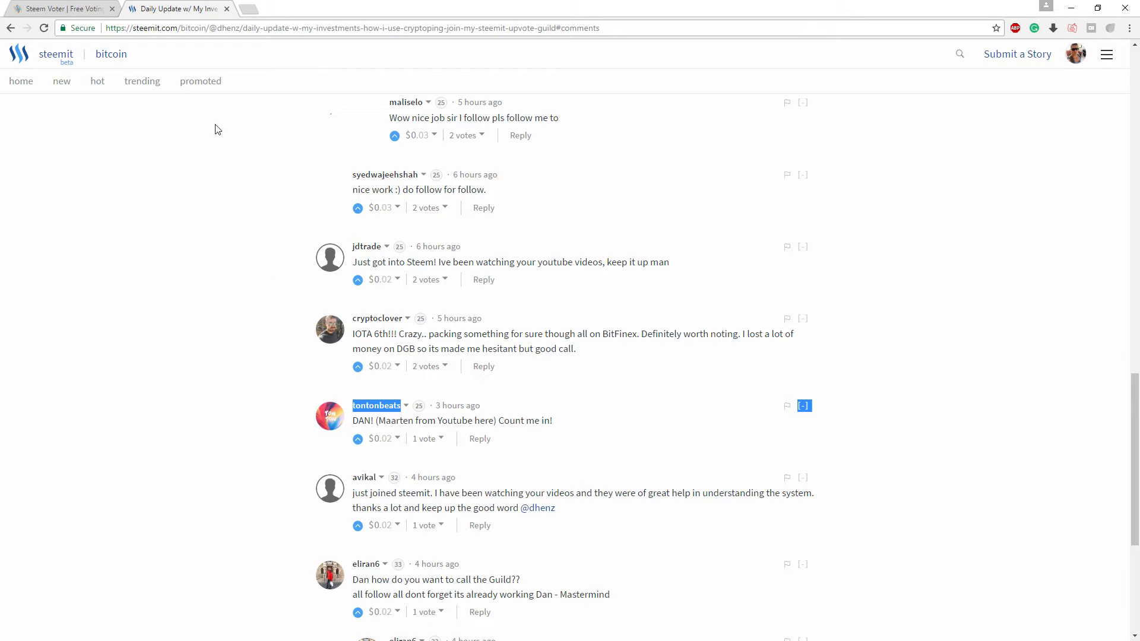
pyautogui.scroll(2, 269, 395)
pyautogui.scroll(2, 258, 443)
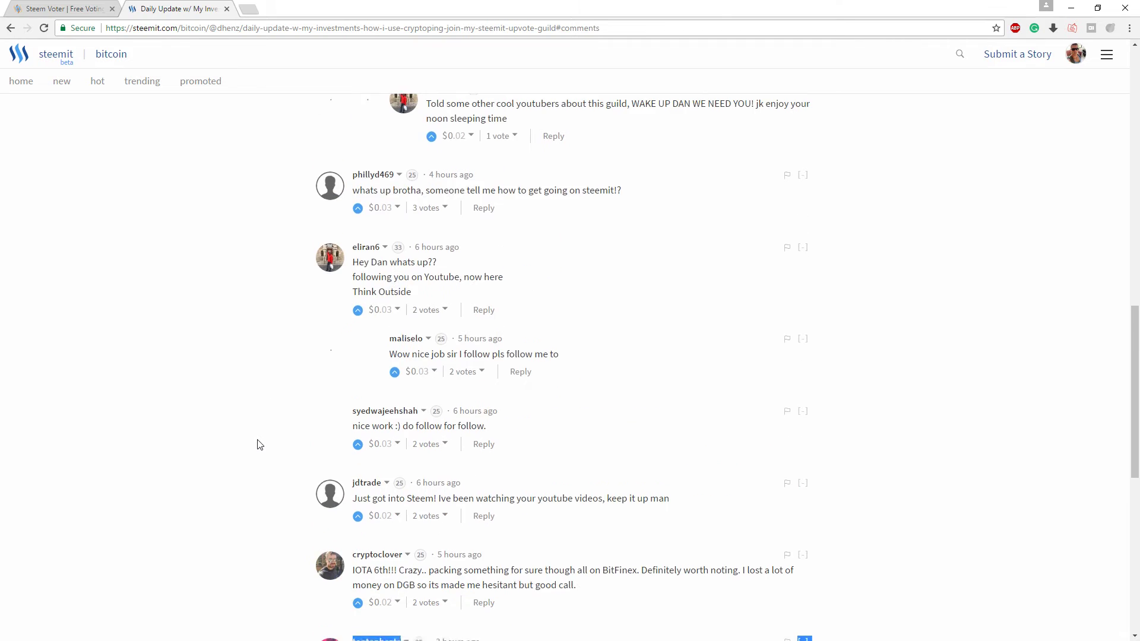
pyautogui.scroll(1, 259, 445)
pyautogui.scroll(3, 259, 445)
pyautogui.scroll(1, 259, 445)
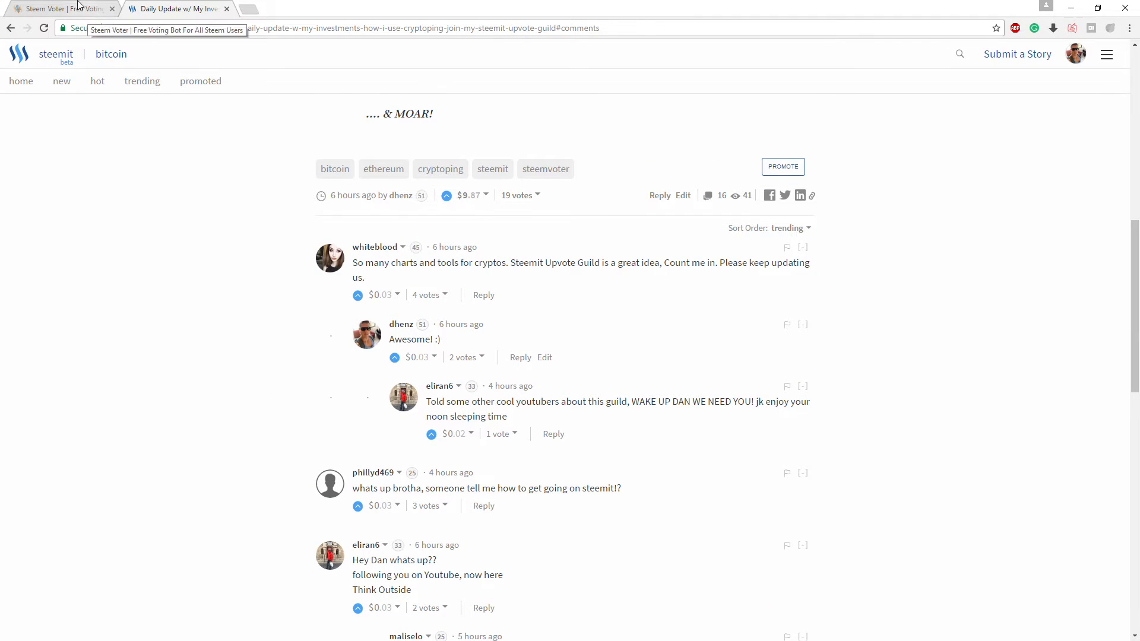
# Step: Show the Voting Rules dialog with the four dhenz rules and click Save Rule with no author
pyautogui.click(80, 8)
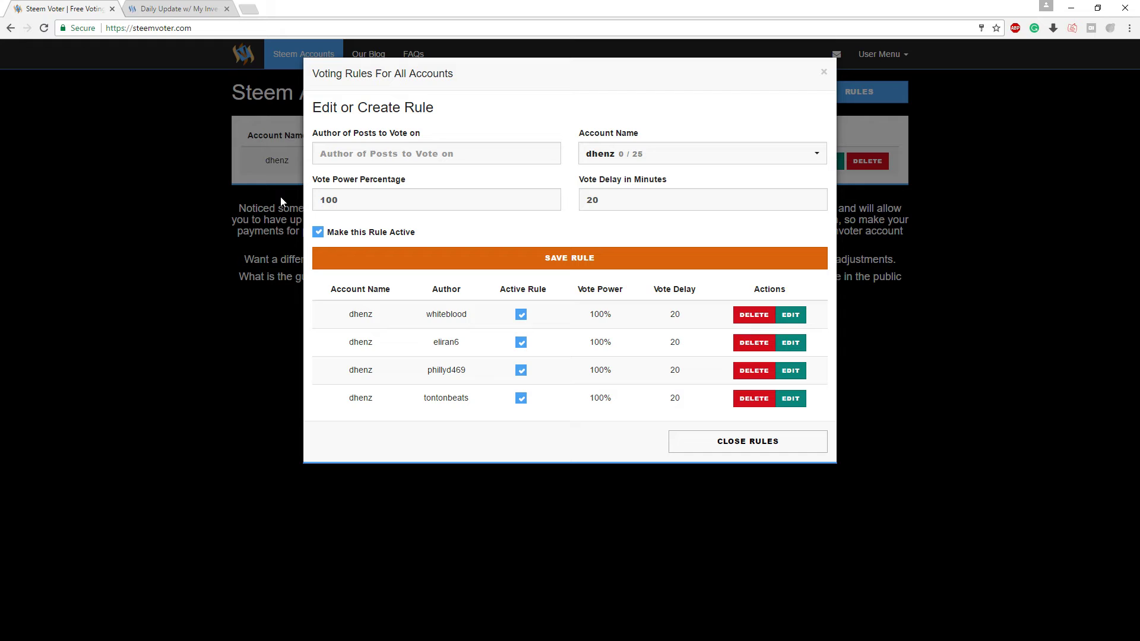
pyautogui.click(622, 264)
pyautogui.click(137, 4)
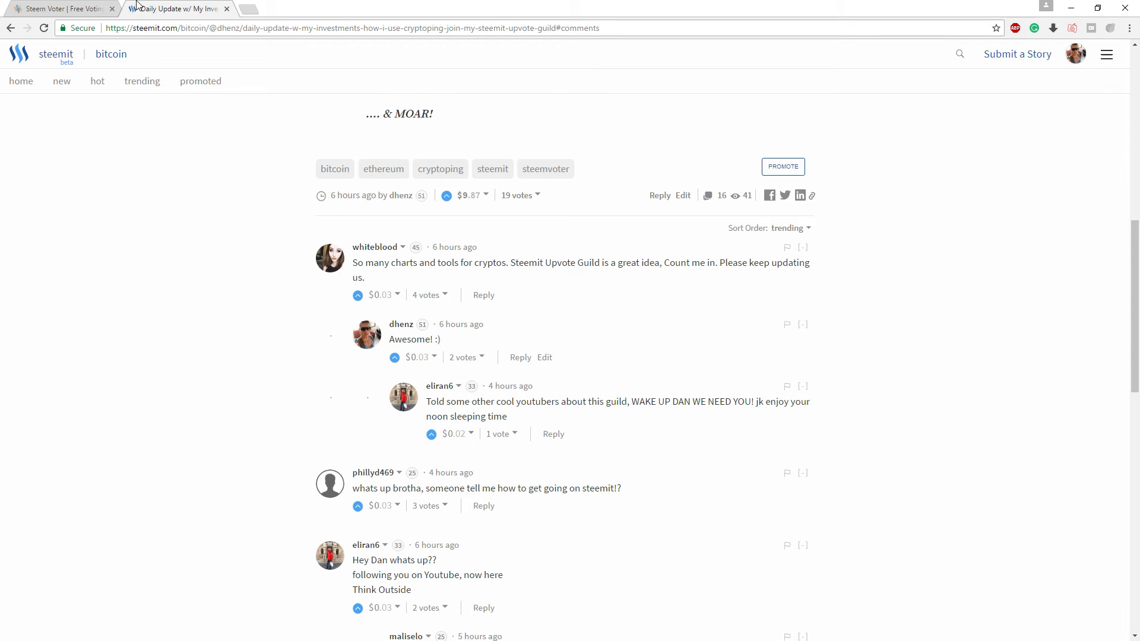
pyautogui.rightClick(376, 247)
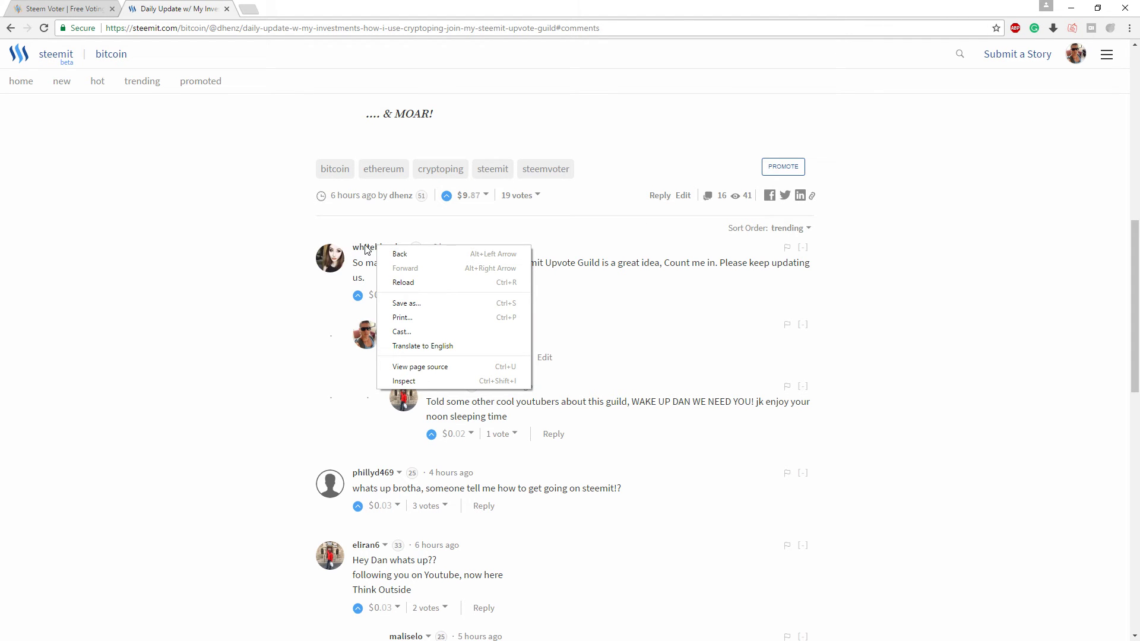
pyautogui.click(281, 319)
pyautogui.rightClick(369, 245)
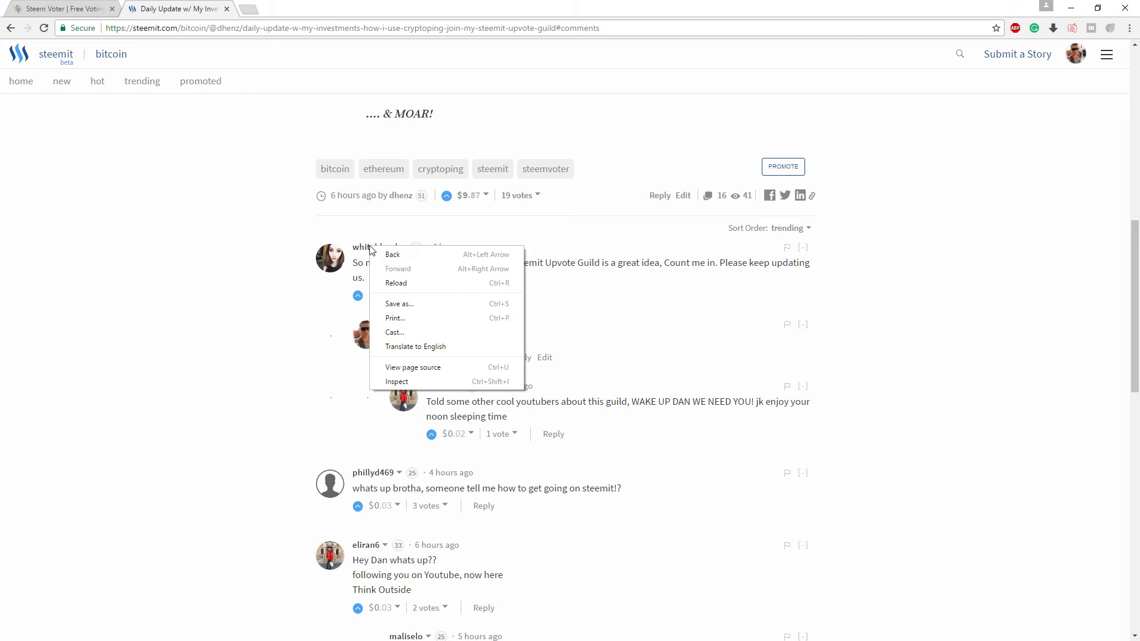
pyautogui.click(308, 284)
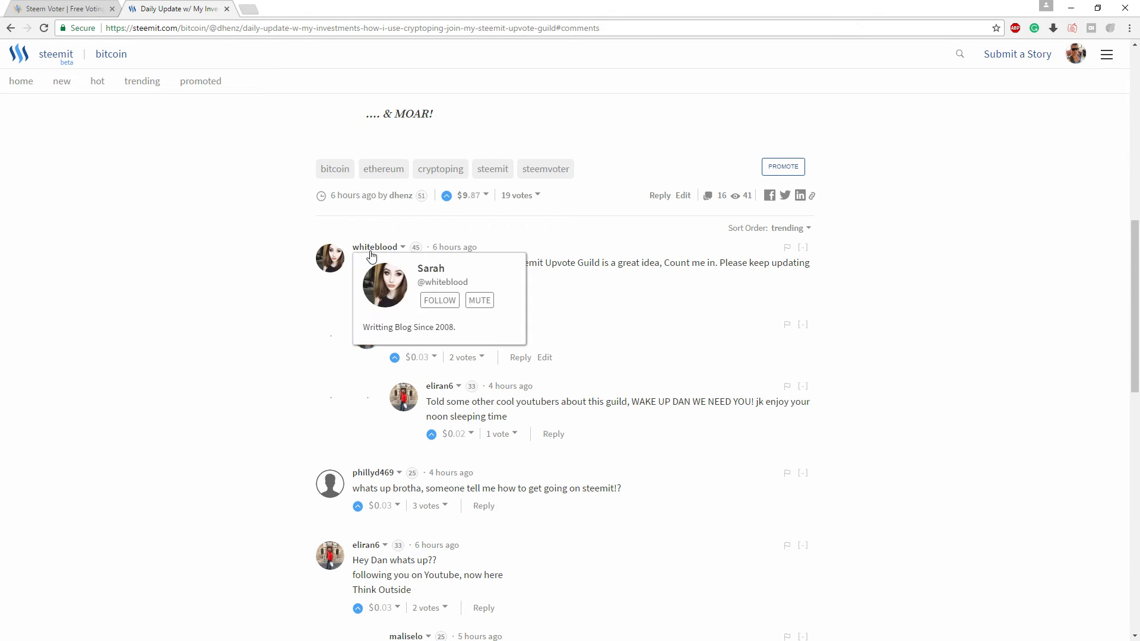
pyautogui.rightClick(425, 268)
pyautogui.click(451, 276)
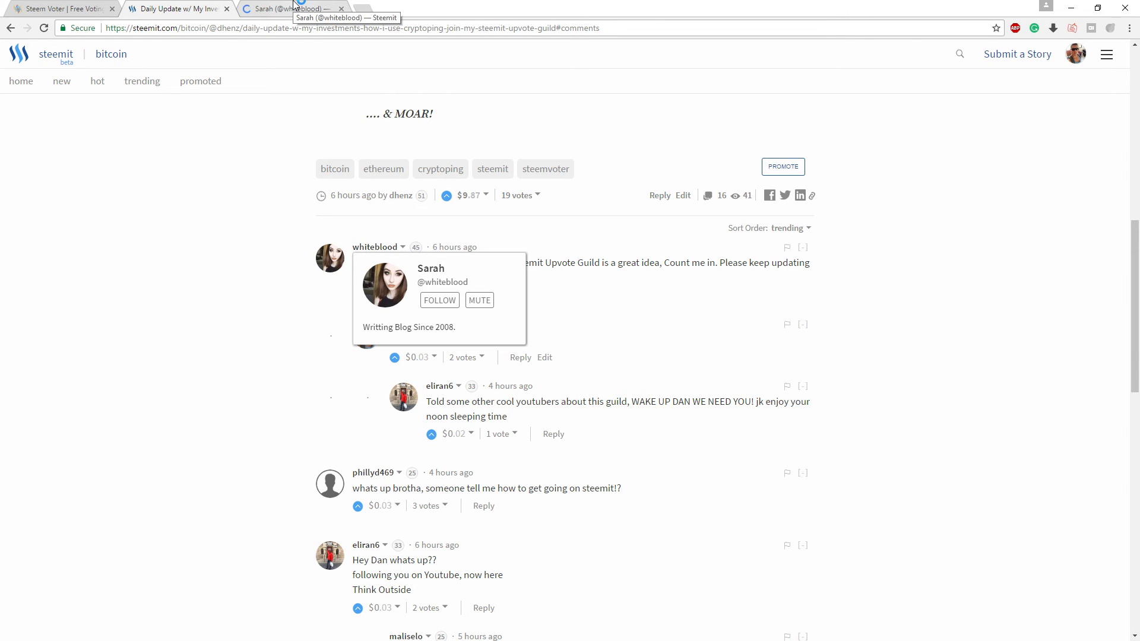
pyautogui.click(295, 5)
pyautogui.scroll(-2, 185, 446)
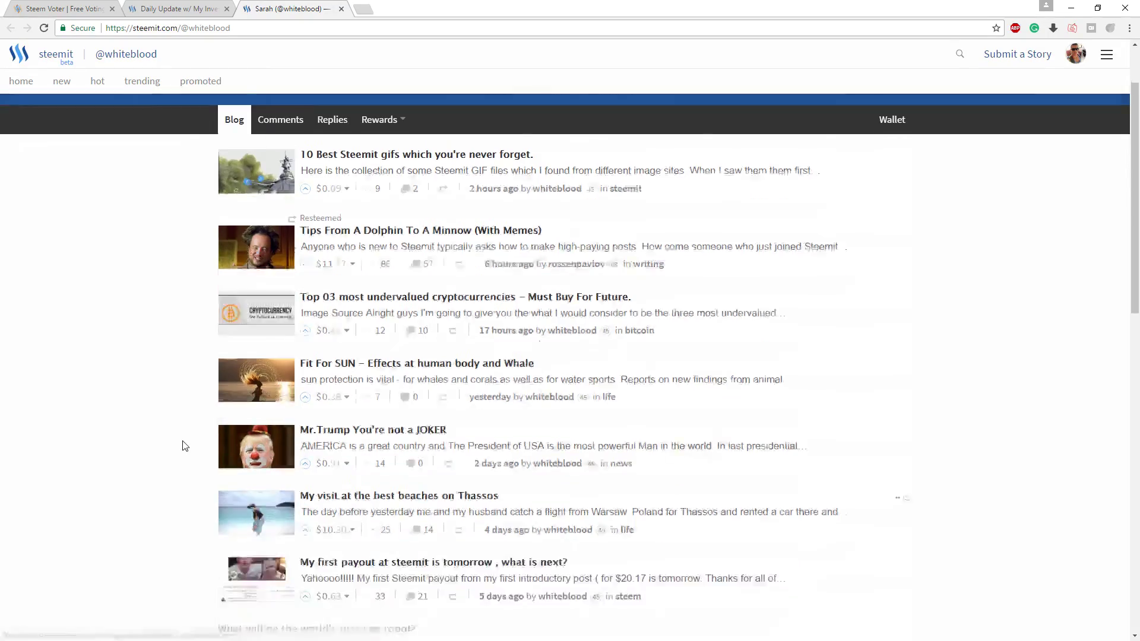
pyautogui.scroll(-4, 185, 445)
pyautogui.scroll(-2, 185, 445)
pyautogui.scroll(-3, 185, 446)
pyautogui.scroll(-5, 185, 446)
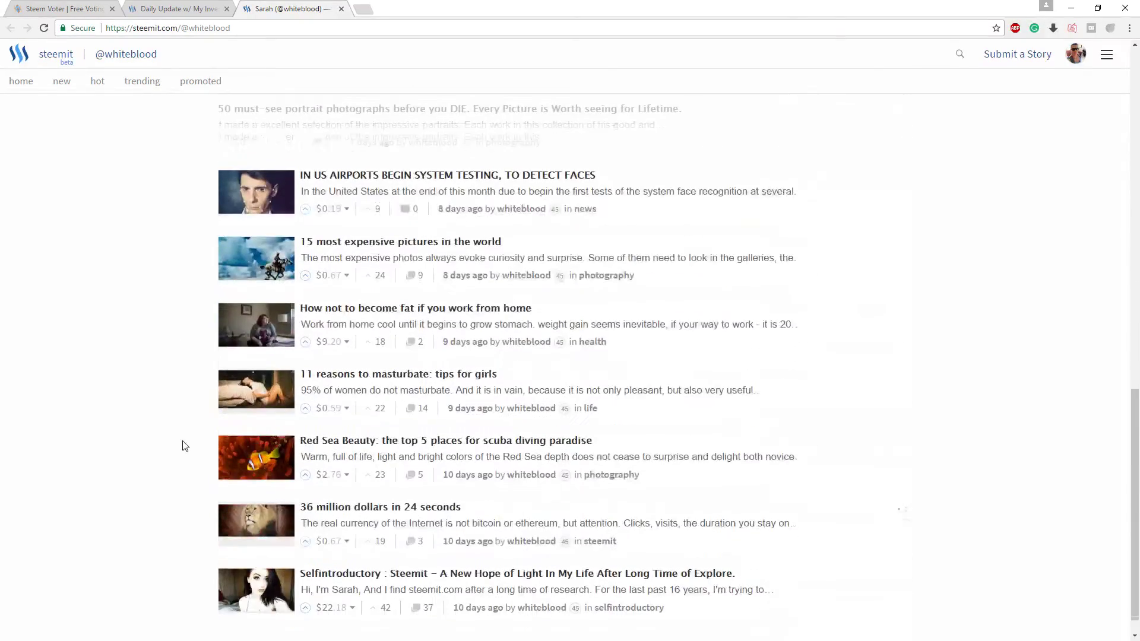
pyautogui.scroll(-1, 185, 446)
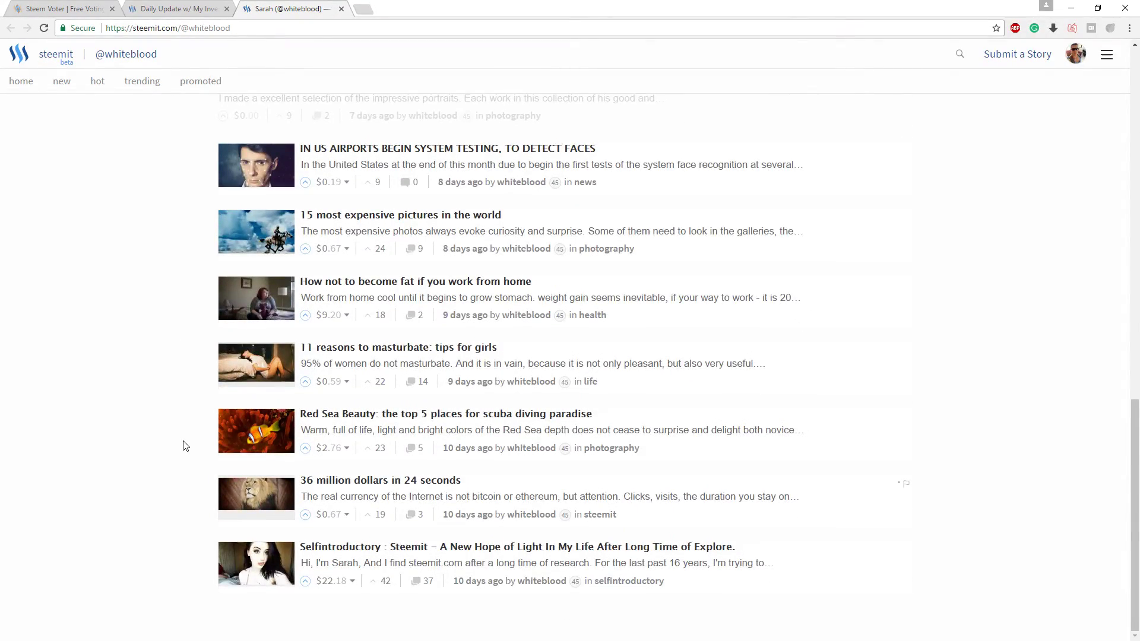
pyautogui.scroll(6, 185, 445)
pyautogui.scroll(10, 185, 446)
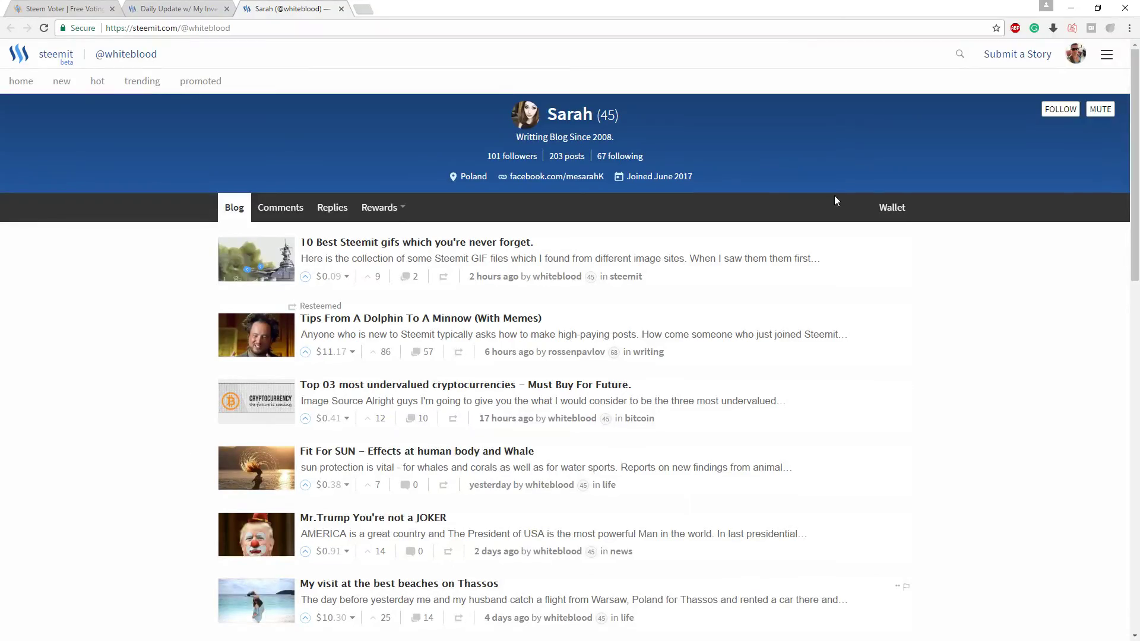
pyautogui.scroll(-1, 199, 299)
pyautogui.scroll(-3, 199, 299)
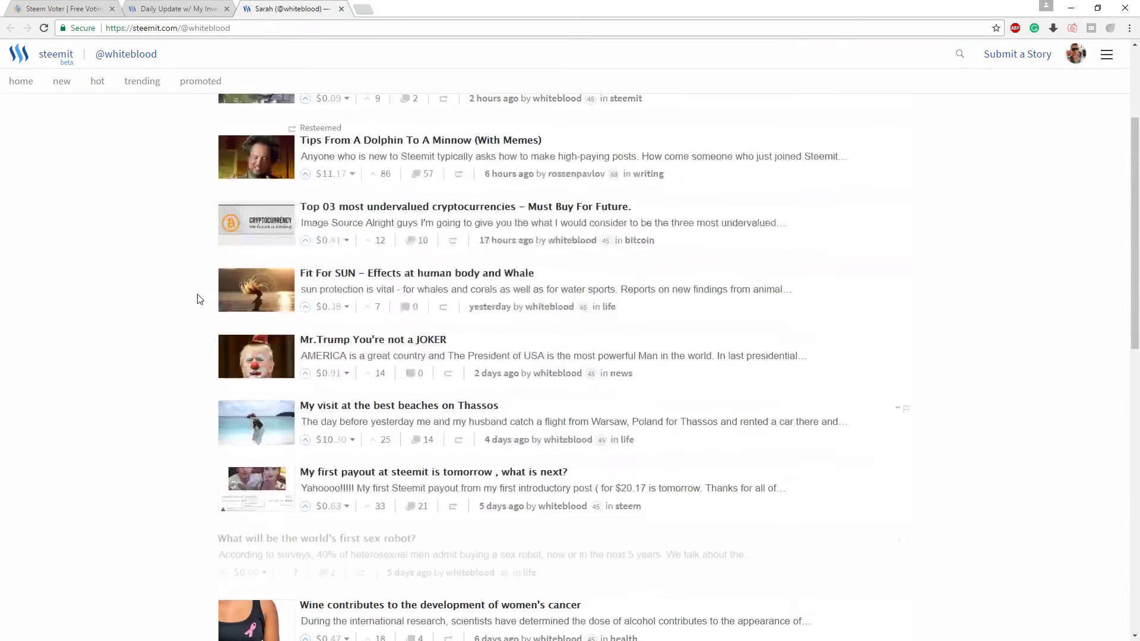
pyautogui.scroll(-6, 200, 299)
pyautogui.scroll(-6, 199, 298)
pyautogui.scroll(15, 199, 298)
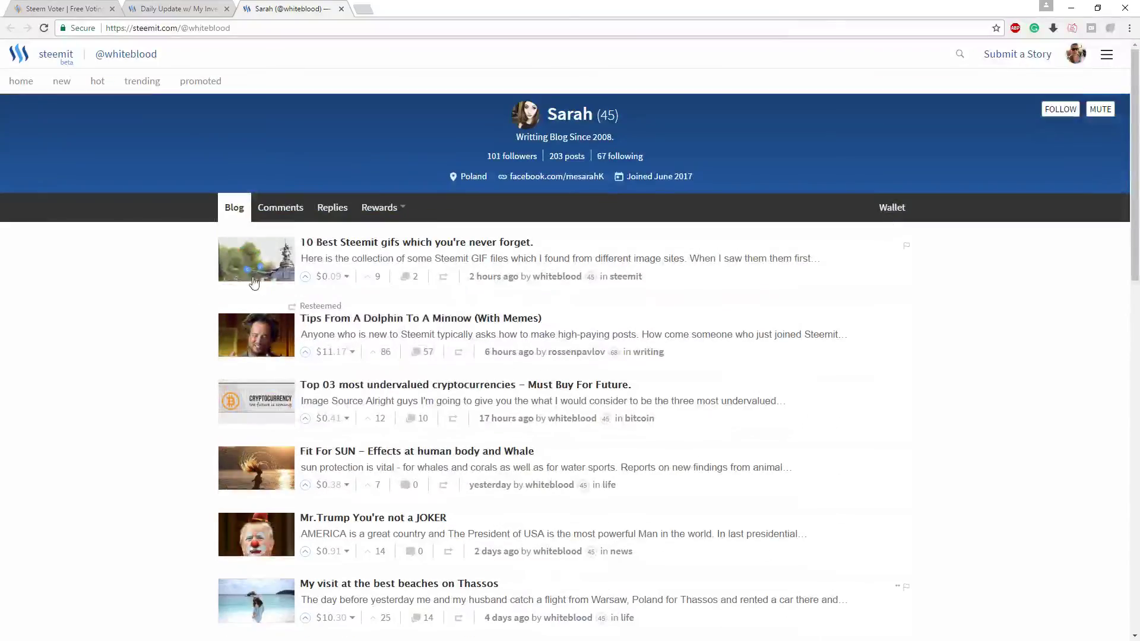
pyautogui.click(342, 10)
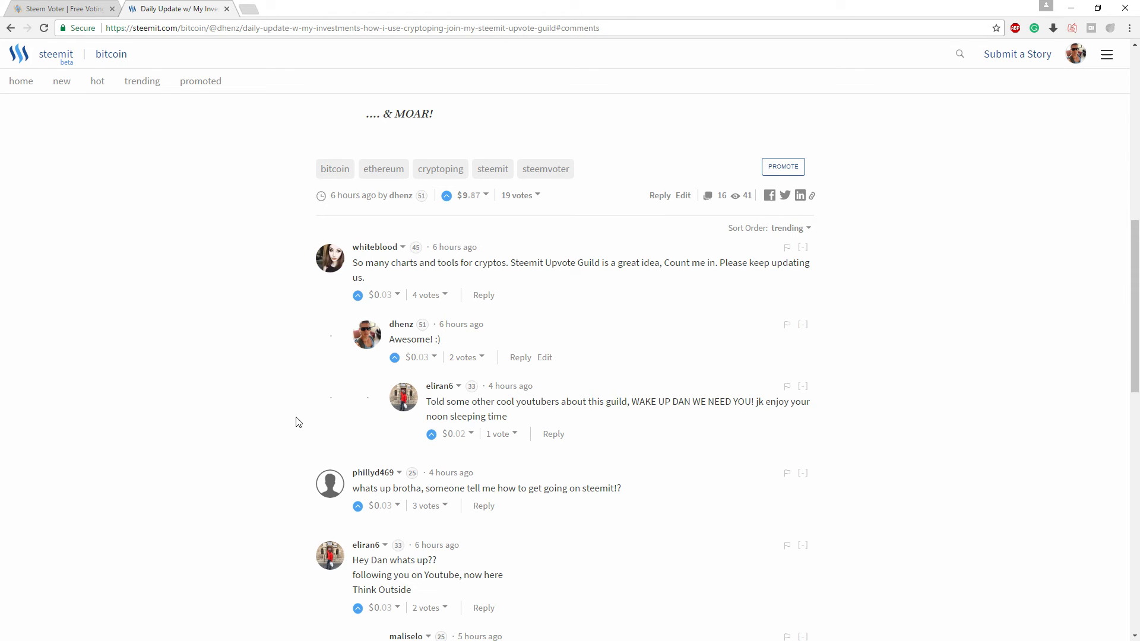
pyautogui.scroll(-1, 291, 420)
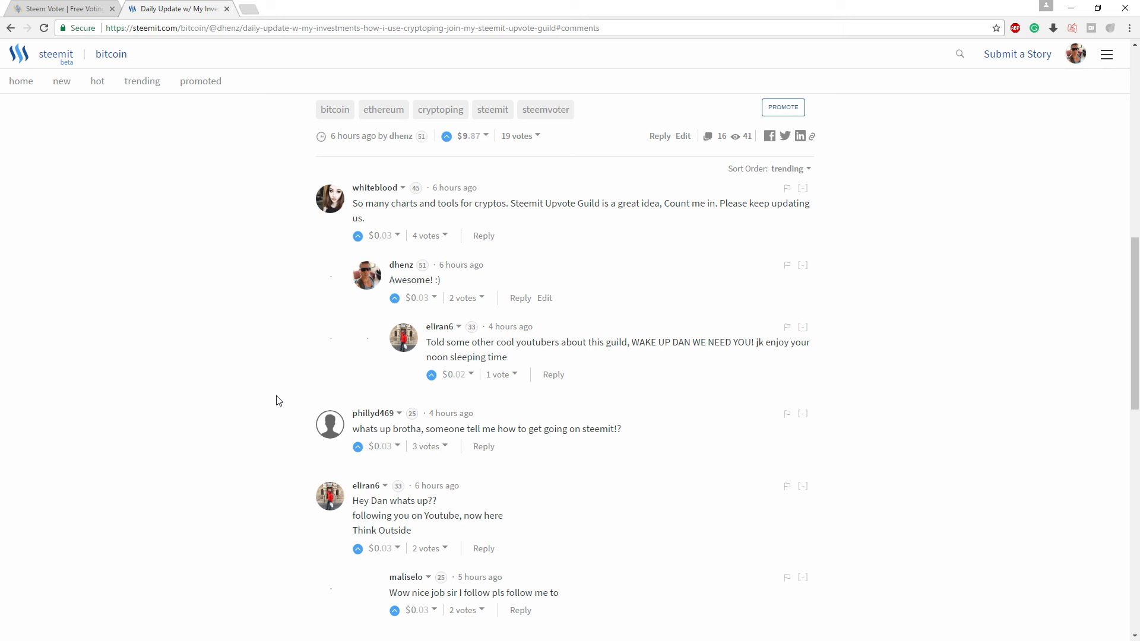
pyautogui.scroll(-2, 258, 460)
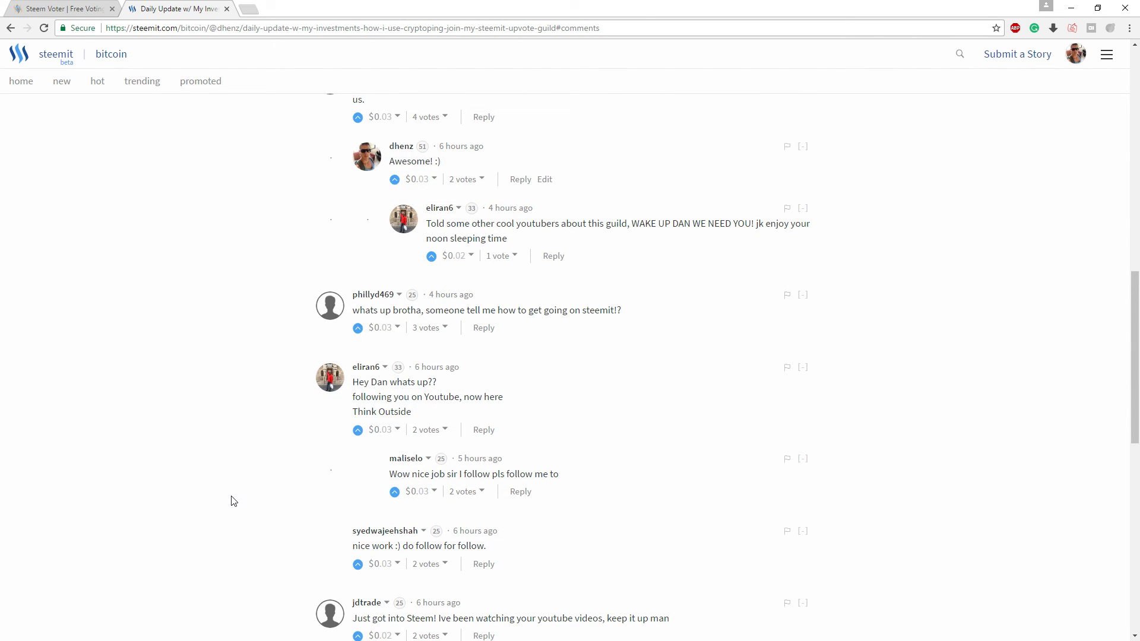
pyautogui.scroll(-2, 232, 503)
pyautogui.scroll(-2, 231, 503)
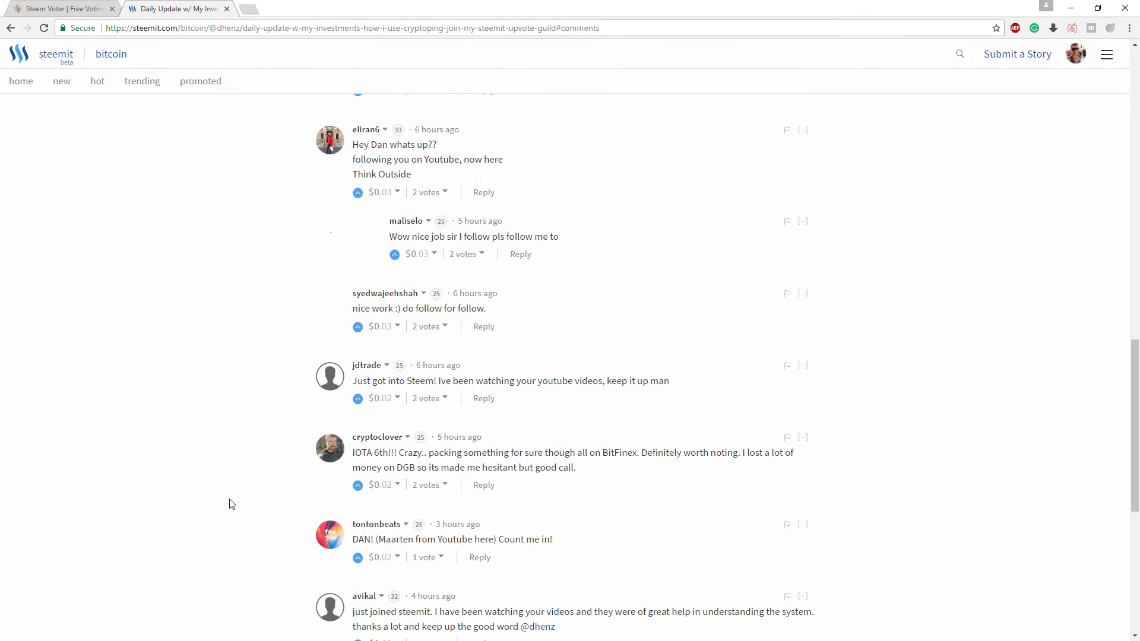
pyautogui.scroll(3, 232, 504)
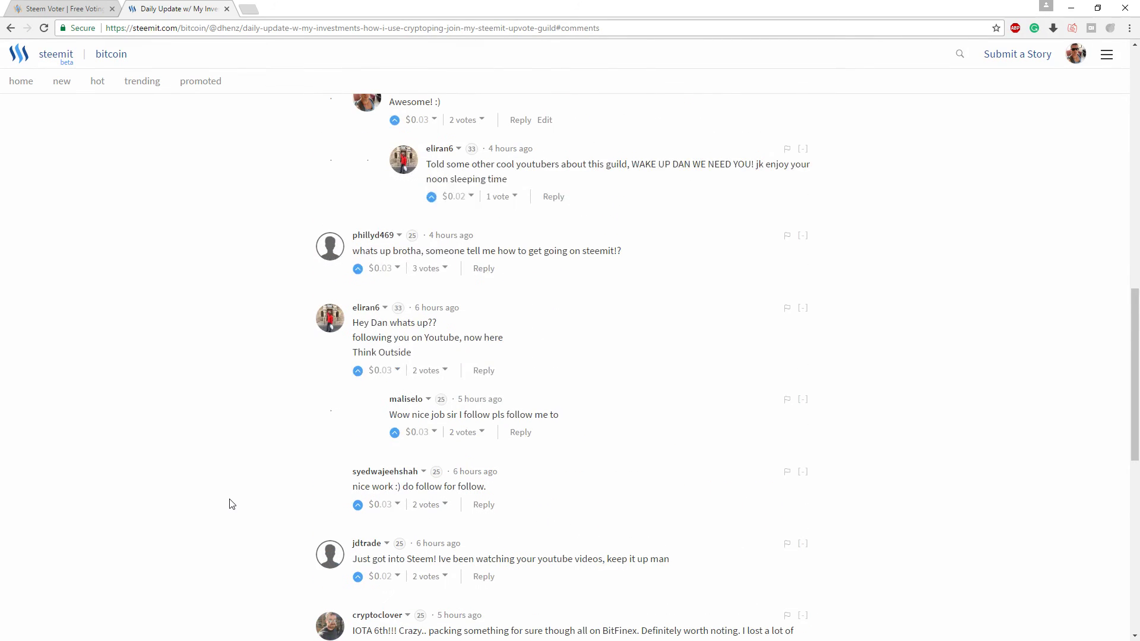
pyautogui.scroll(2, 232, 503)
pyautogui.scroll(2, 232, 503)
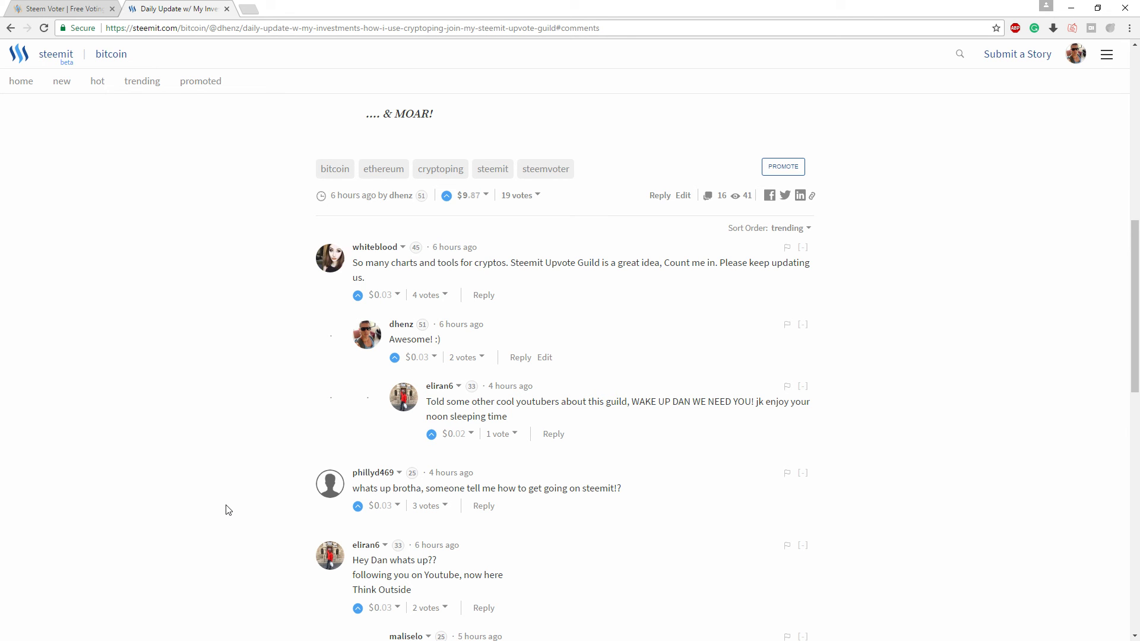
pyautogui.scroll(-2, 227, 510)
pyautogui.scroll(-4, 228, 510)
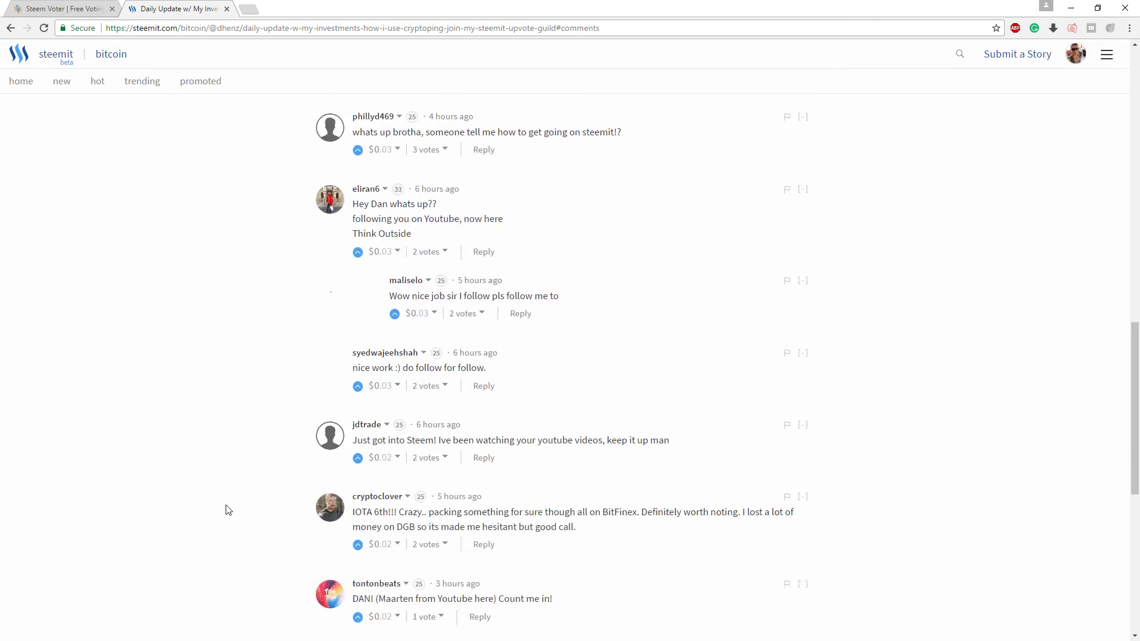
pyautogui.scroll(-7, 227, 509)
pyautogui.scroll(1, 227, 510)
pyautogui.scroll(6, 228, 509)
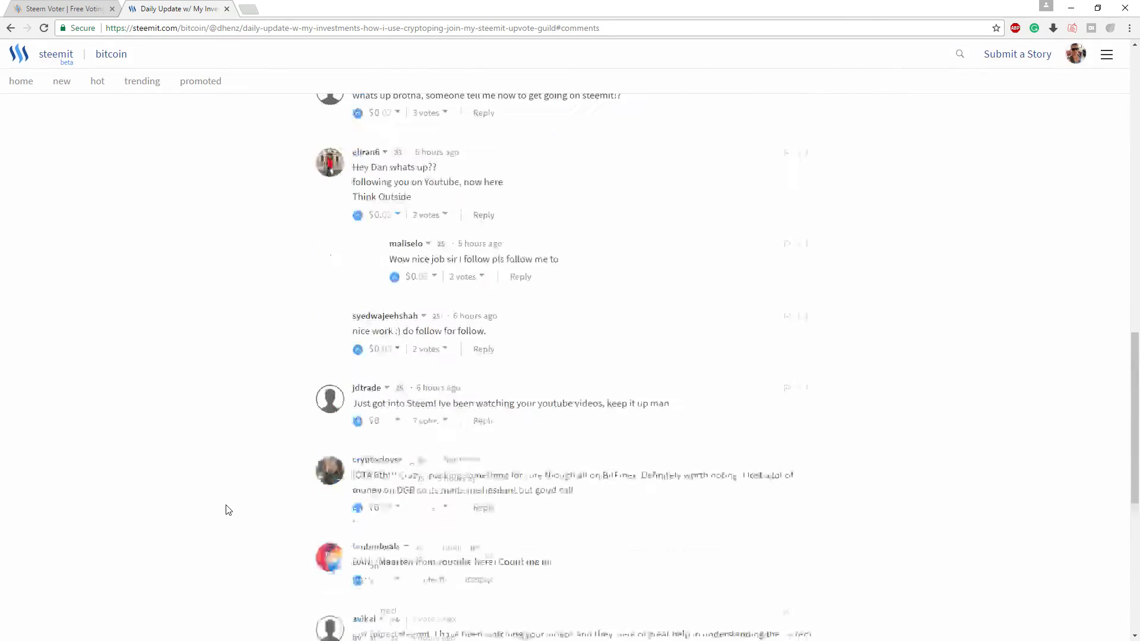
pyautogui.scroll(5, 228, 509)
pyautogui.scroll(5, 227, 509)
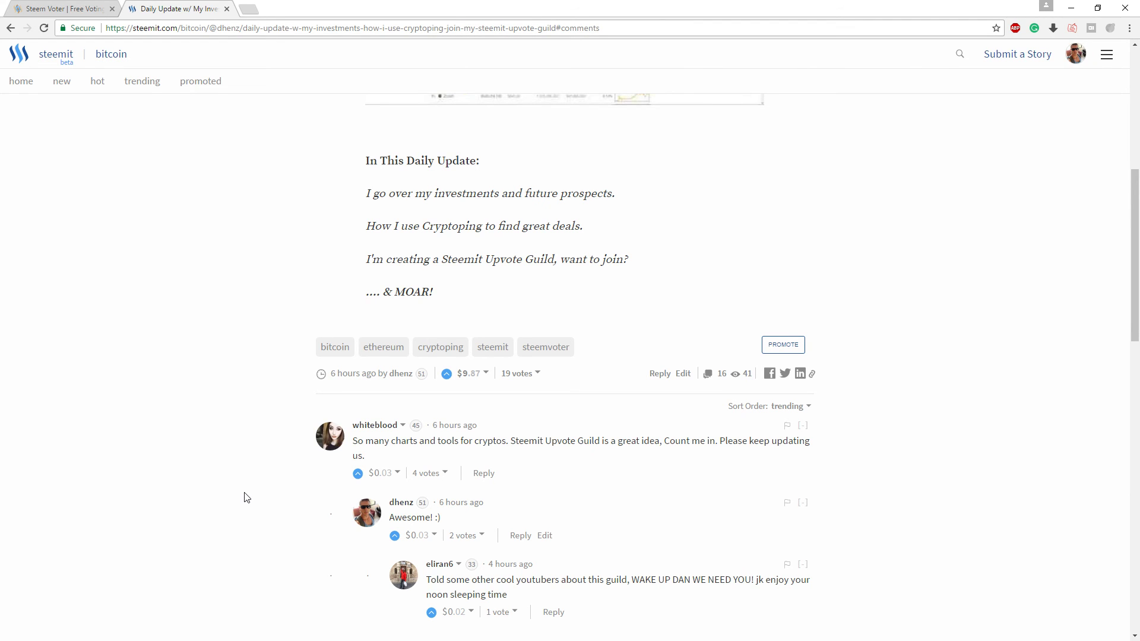
pyautogui.scroll(3, 248, 498)
pyautogui.scroll(3, 246, 497)
pyautogui.scroll(2, 245, 499)
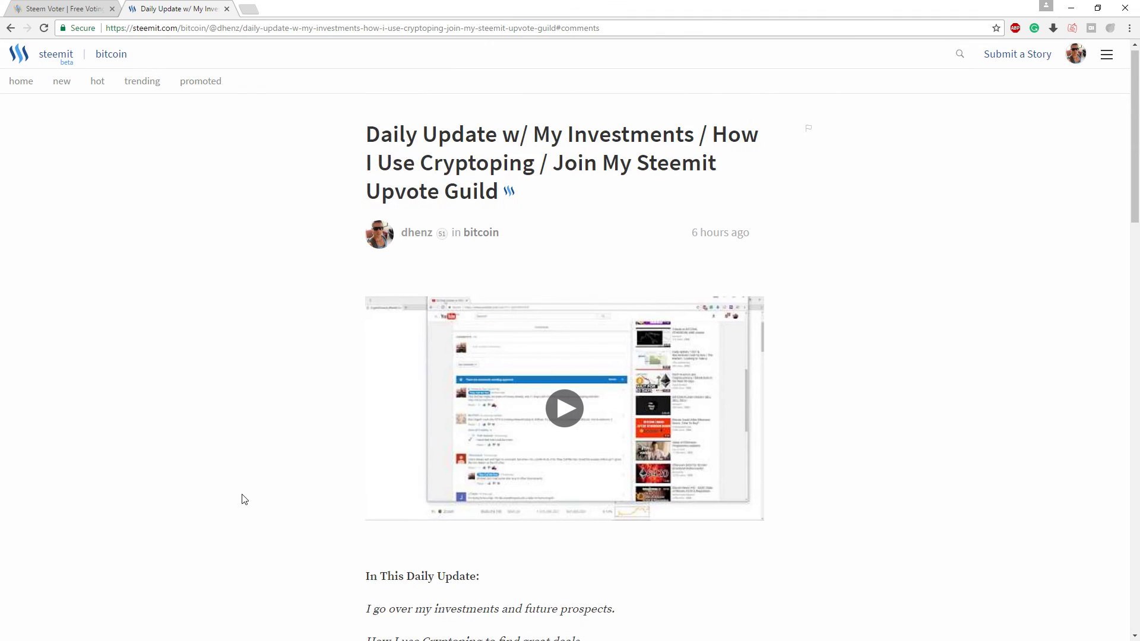
pyautogui.scroll(-3, 242, 499)
pyautogui.scroll(-10, 242, 498)
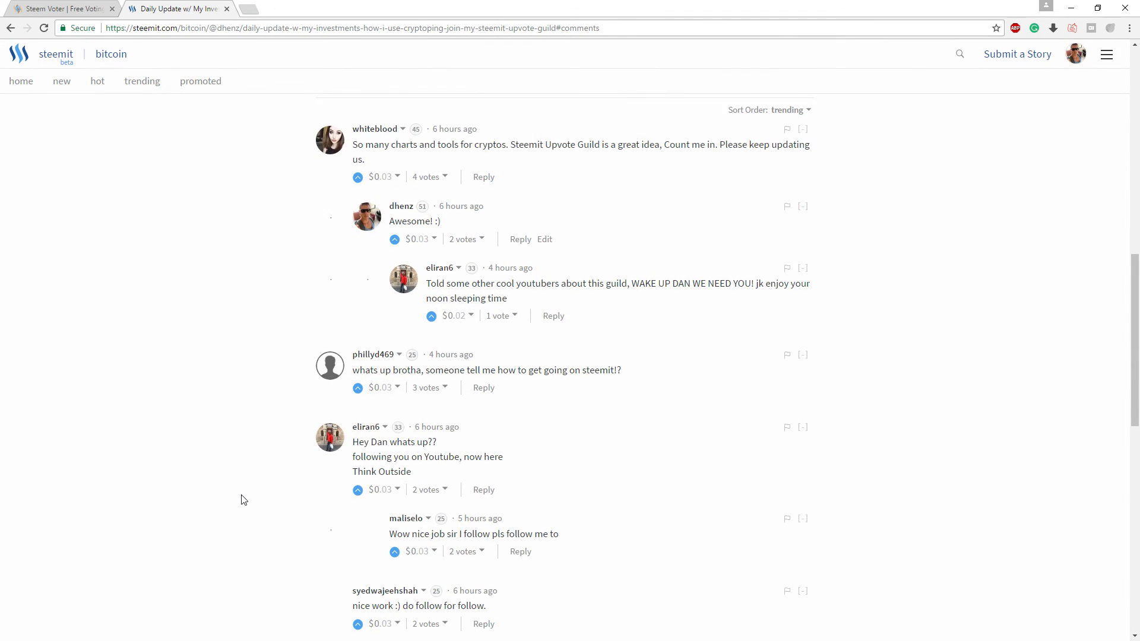
pyautogui.scroll(-2, 242, 499)
pyautogui.scroll(-2, 243, 499)
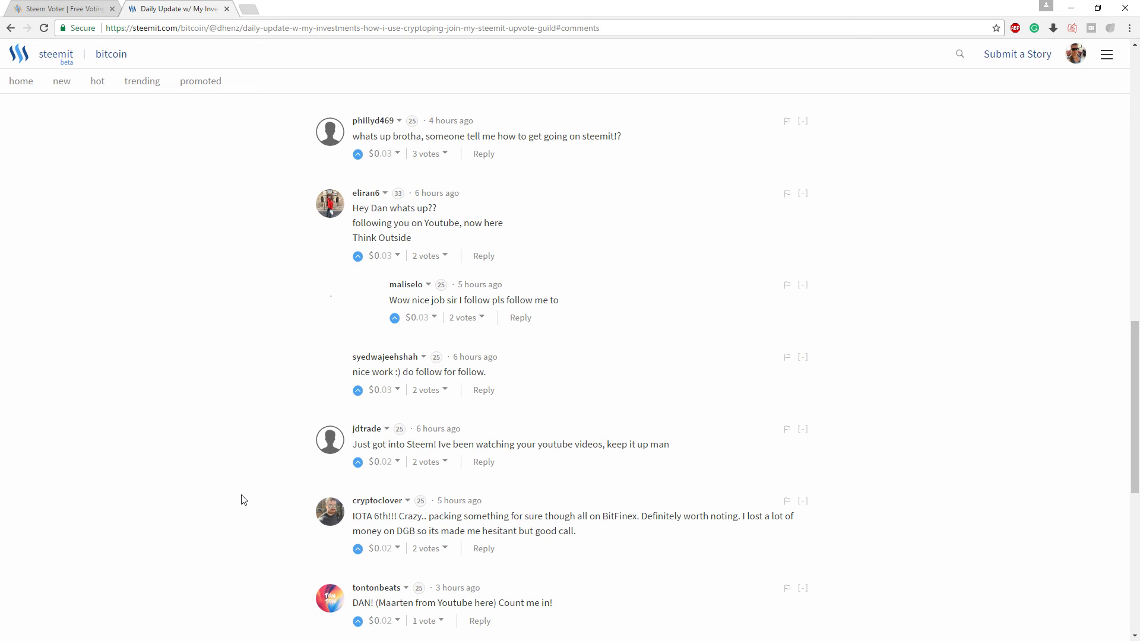
pyautogui.scroll(15, 243, 499)
pyautogui.scroll(-3, 242, 498)
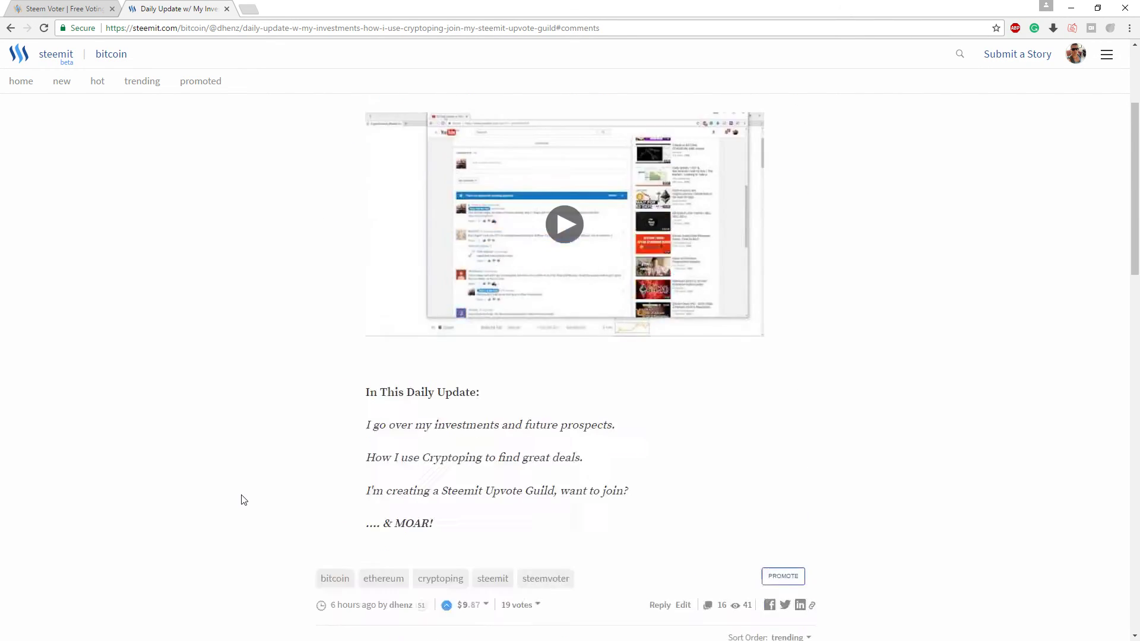
pyautogui.scroll(-8, 242, 499)
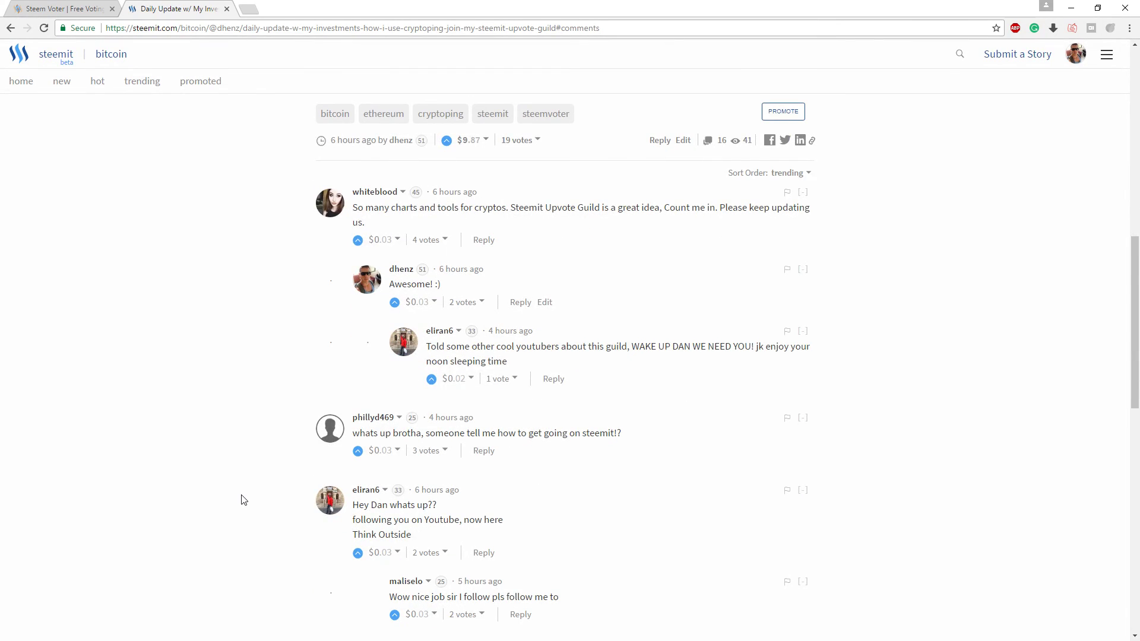
pyautogui.scroll(-5, 243, 499)
pyautogui.scroll(-2, 242, 499)
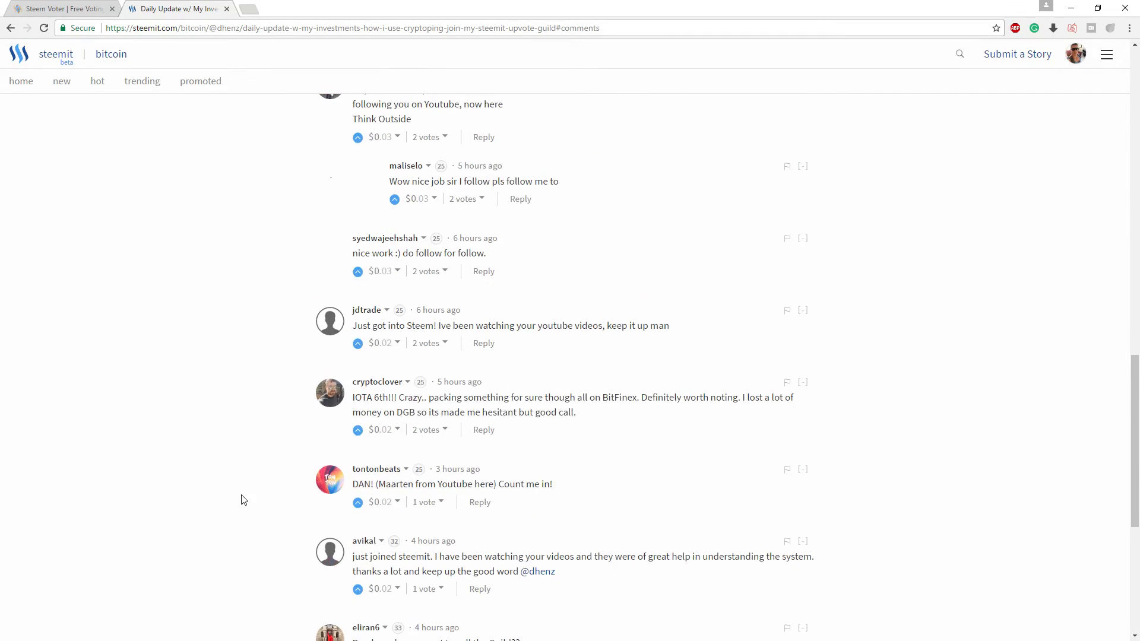
pyautogui.scroll(-4, 242, 499)
pyautogui.scroll(-2, 242, 498)
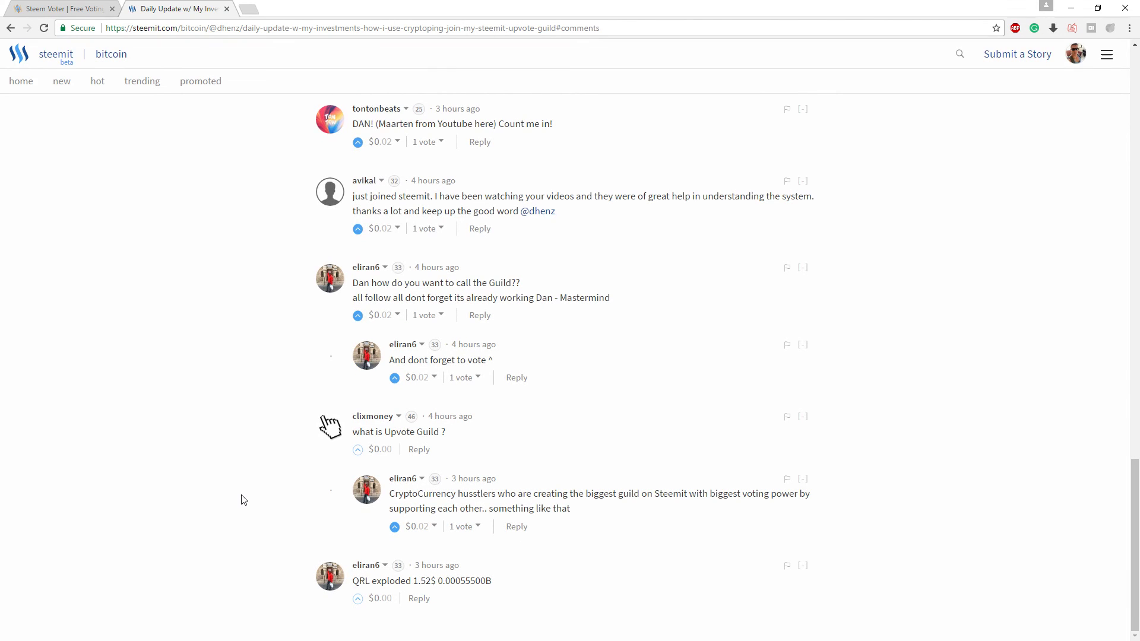
pyautogui.scroll(6, 242, 499)
pyautogui.scroll(1, 242, 499)
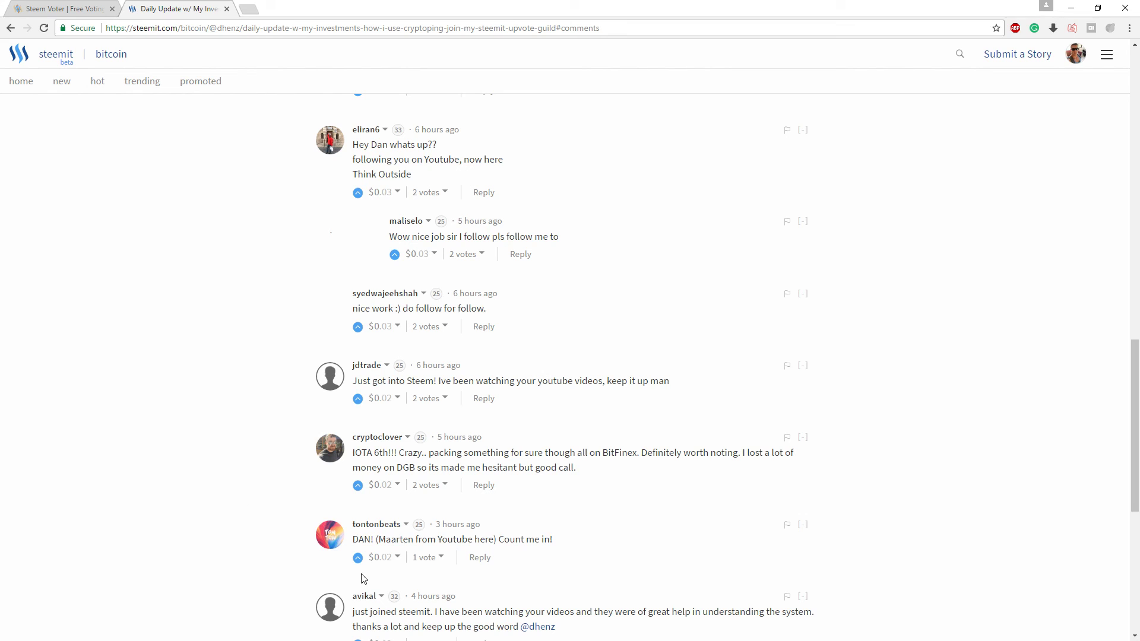
pyautogui.scroll(2, 247, 565)
pyautogui.scroll(5, 246, 566)
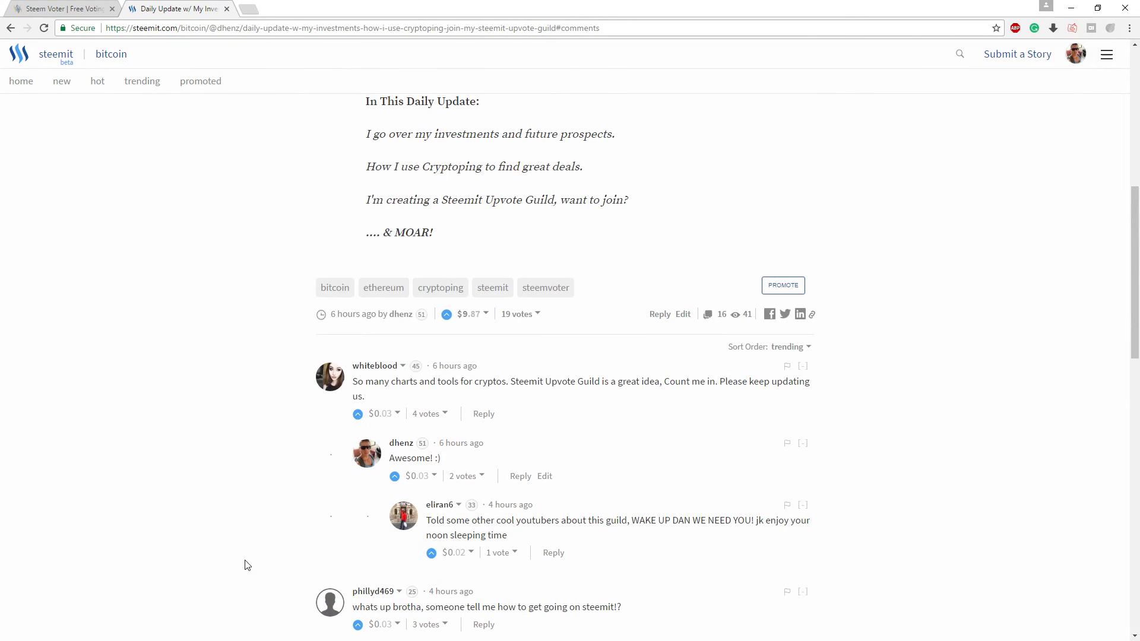
pyautogui.scroll(2, 248, 566)
pyautogui.scroll(2, 247, 565)
pyautogui.scroll(2, 247, 565)
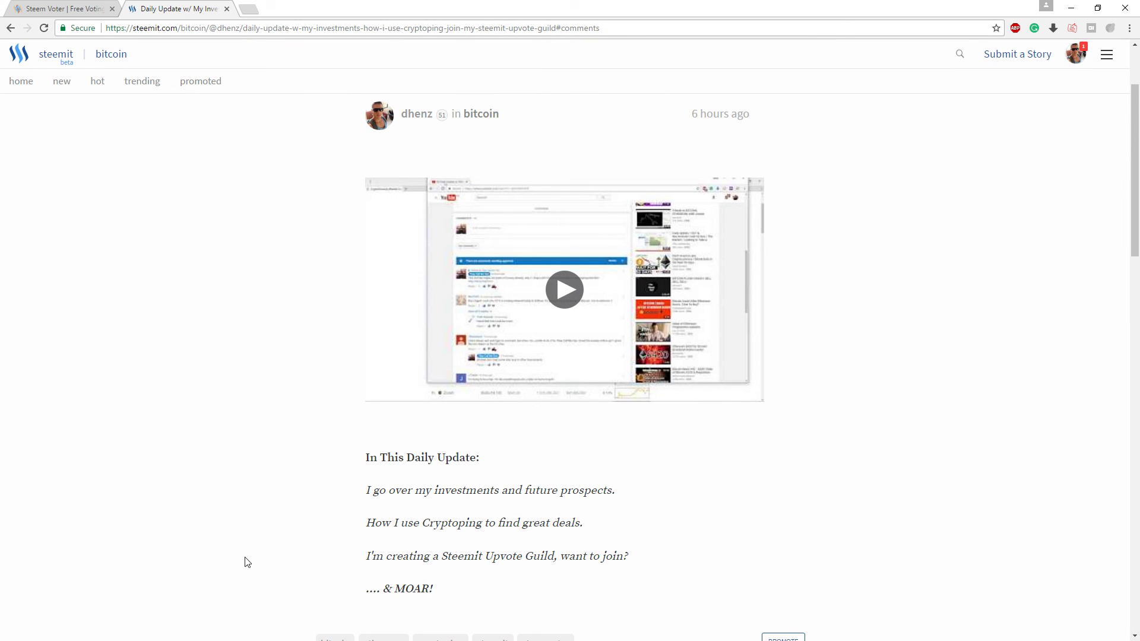
pyautogui.click(27, 3)
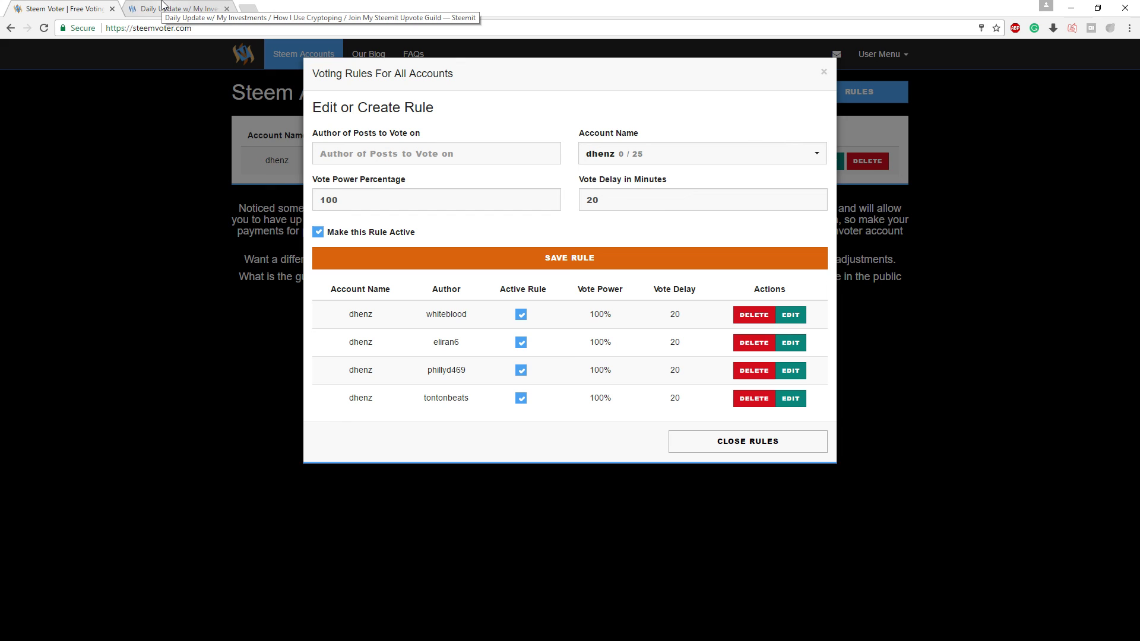
pyautogui.click(162, 7)
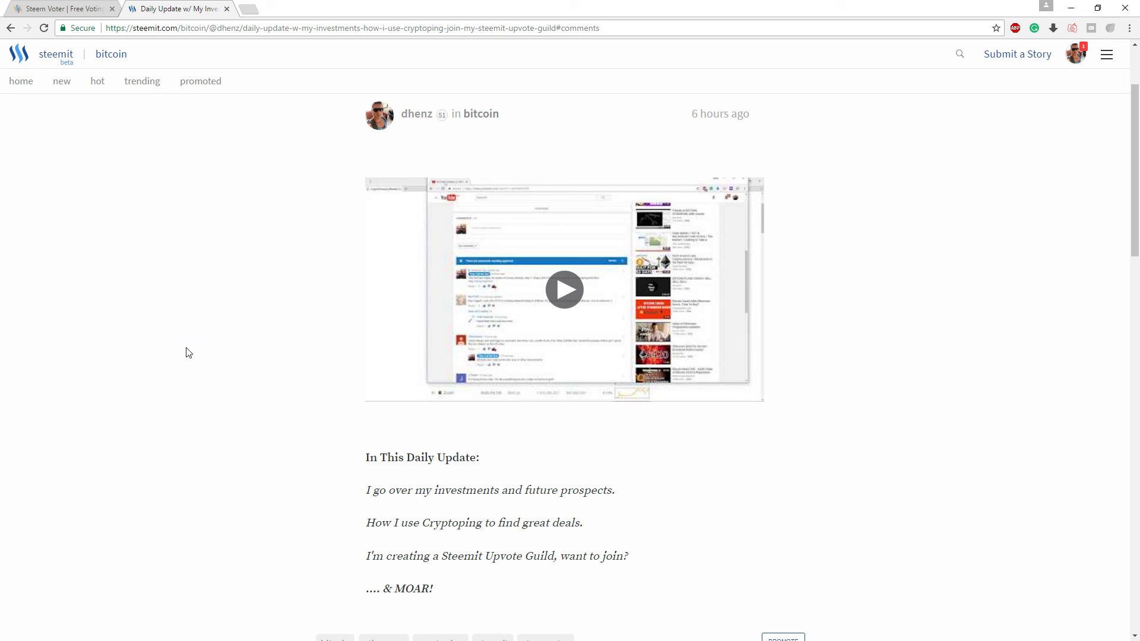
pyautogui.scroll(-5, 188, 353)
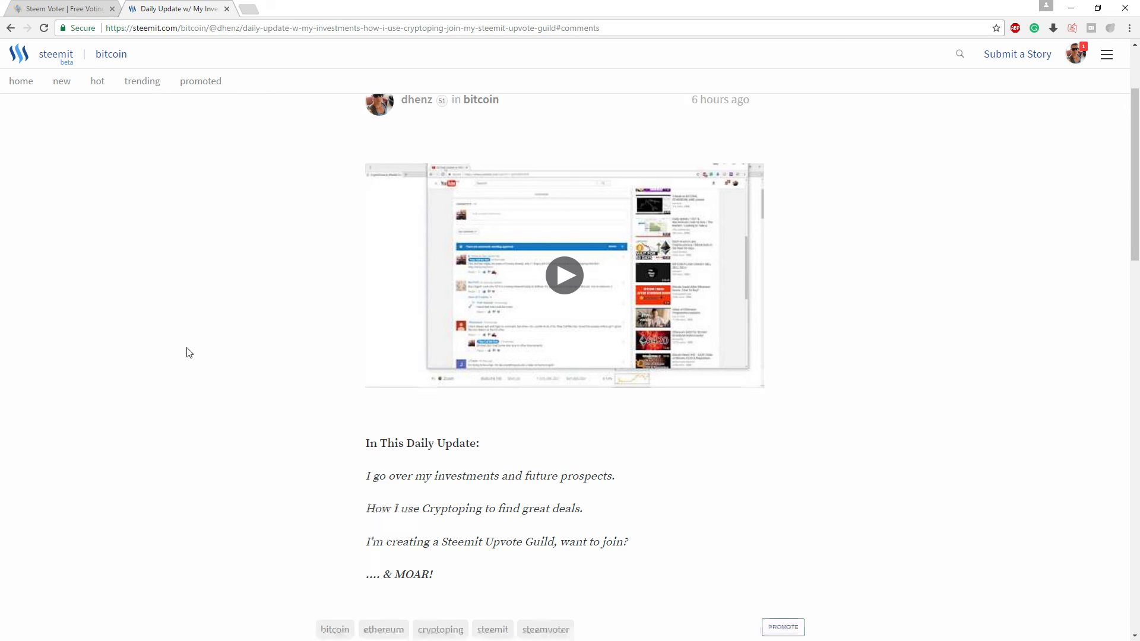
pyautogui.scroll(-4, 189, 353)
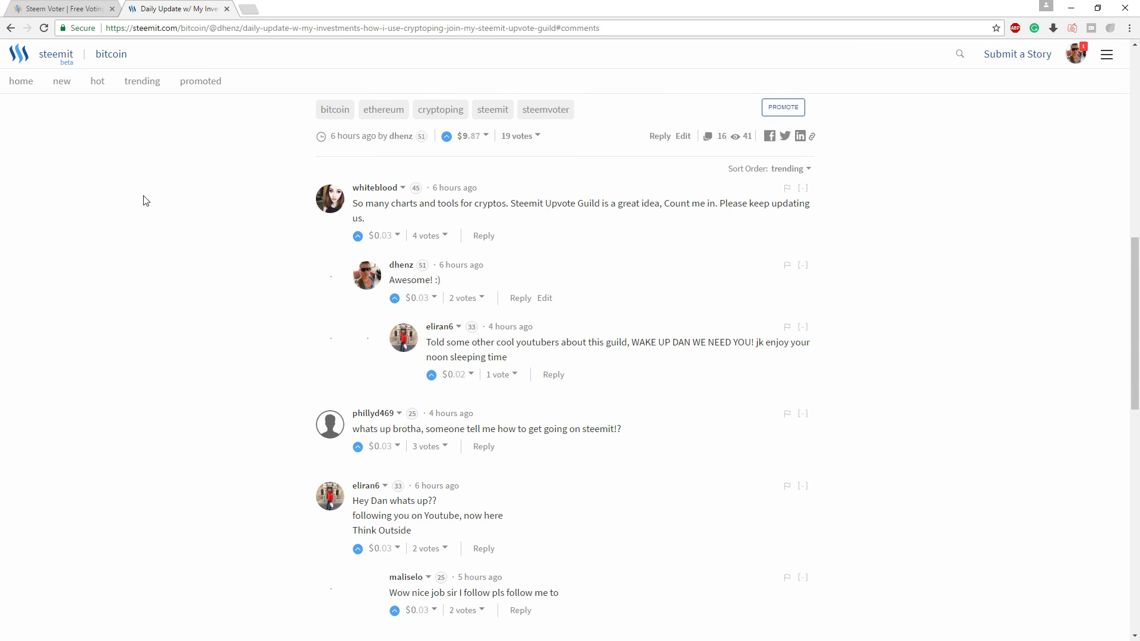
# Step: Return to Steem Voter and close the dhenz voting rules, showing the accounts page
pyautogui.click(97, 7)
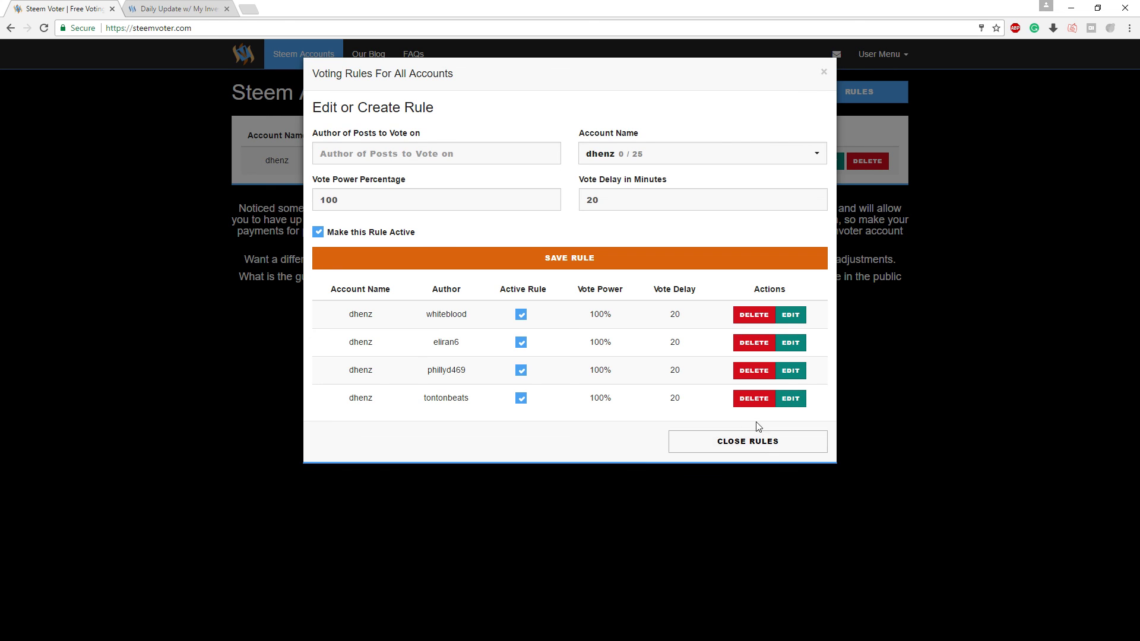
pyautogui.click(753, 450)
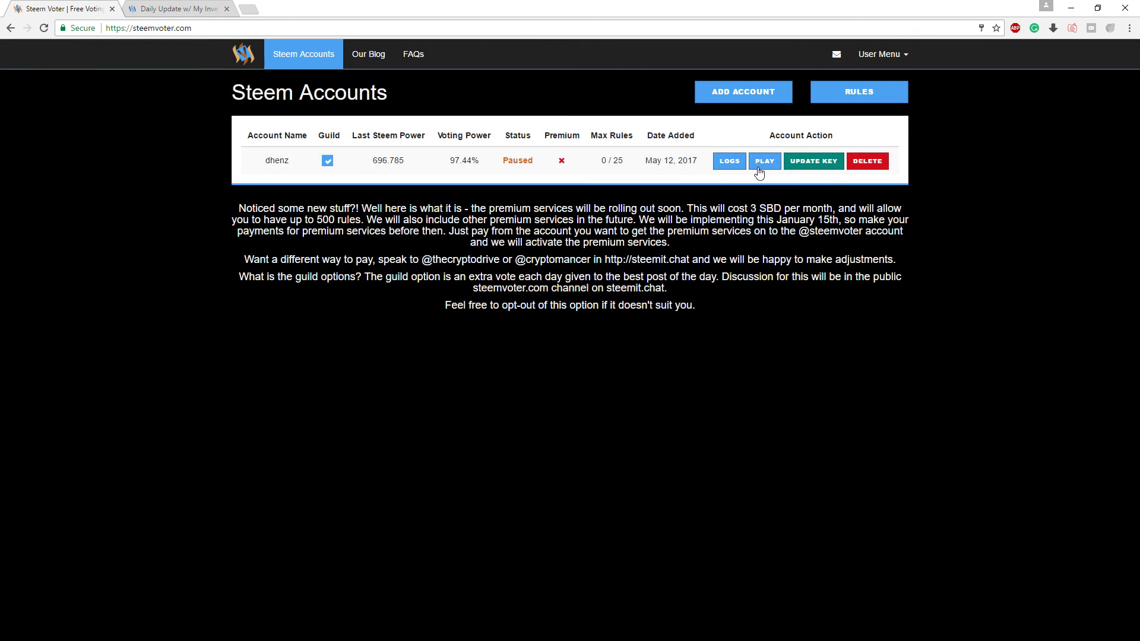